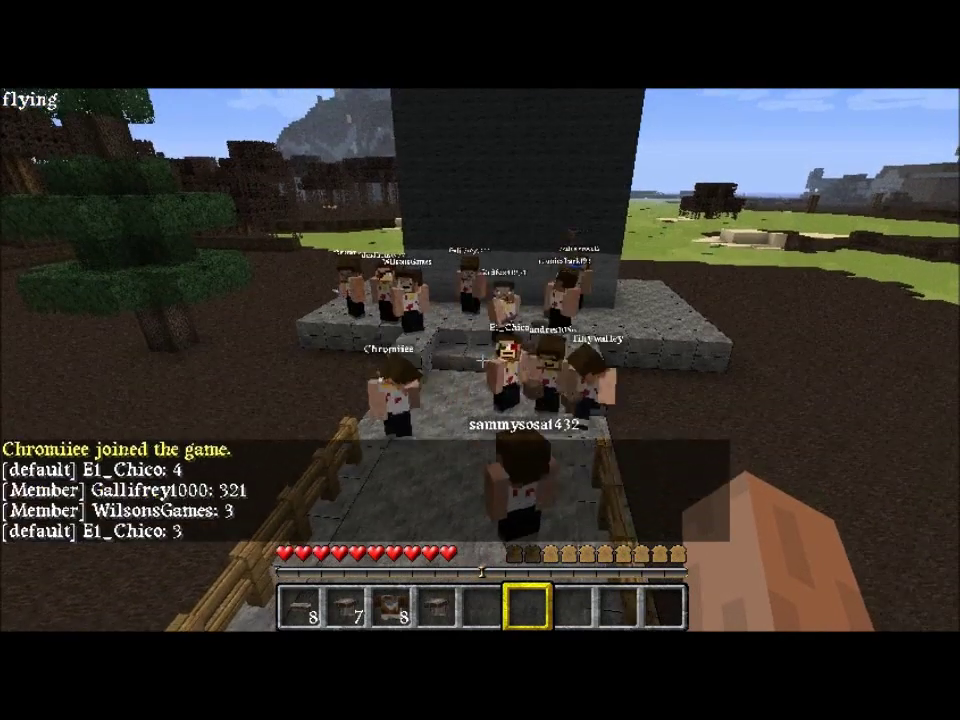
pyautogui.press('a')
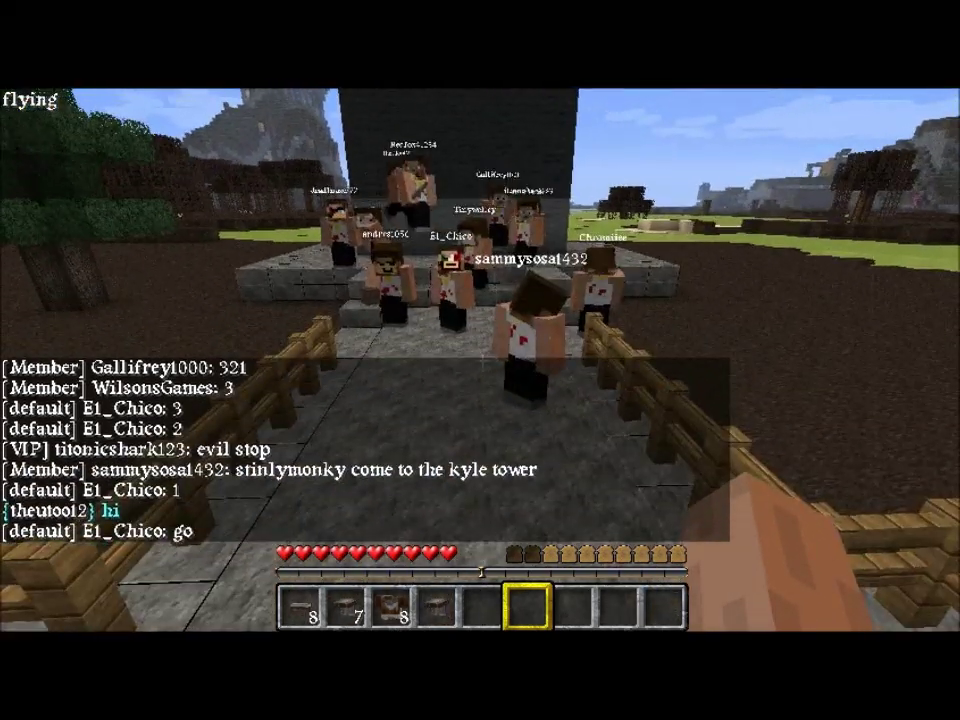
pyautogui.press('w')
pyautogui.press('space')
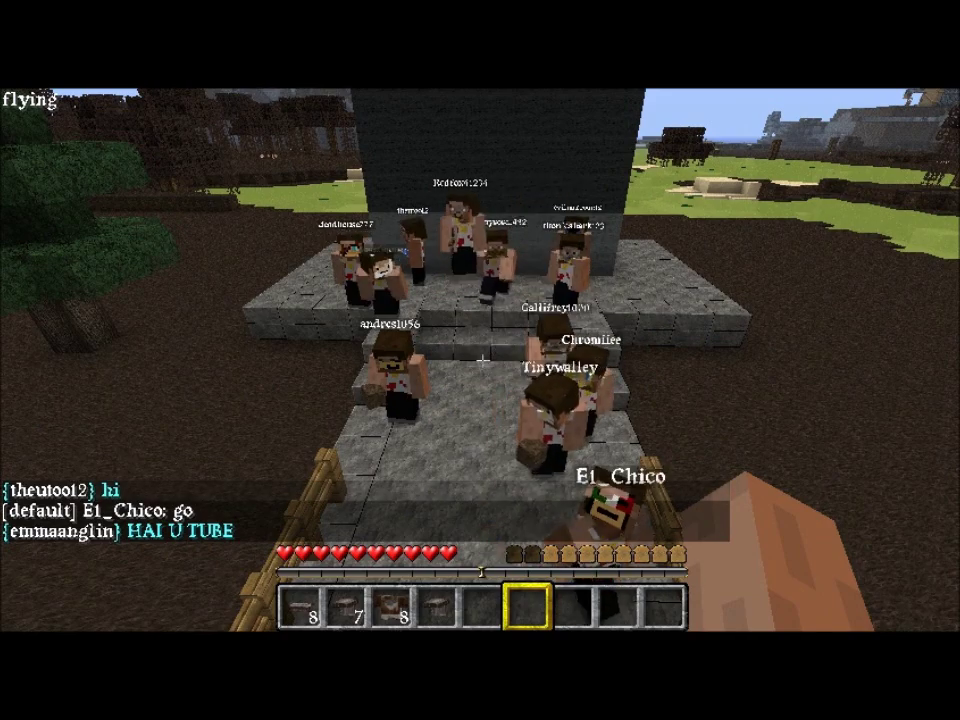
pyautogui.press('w')
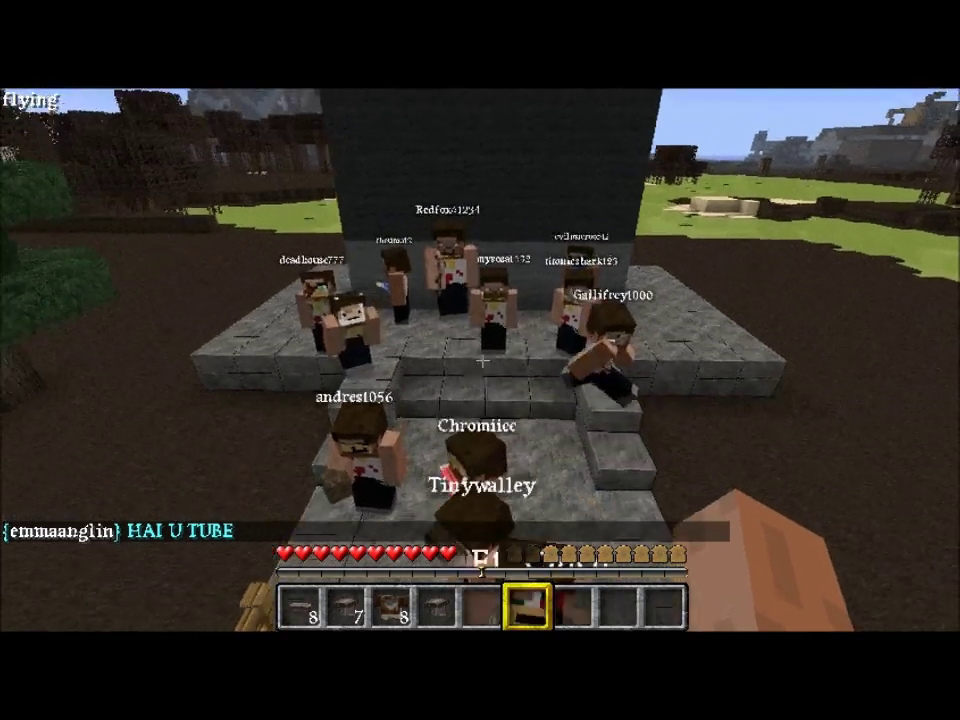
pyautogui.press('shift')
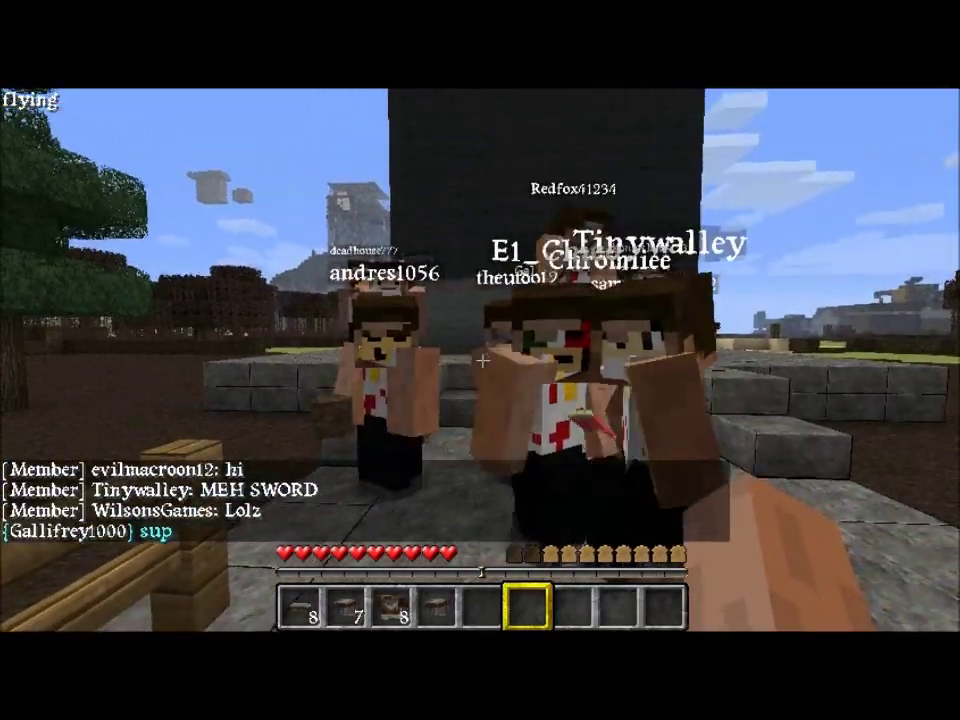
pyautogui.press('s')
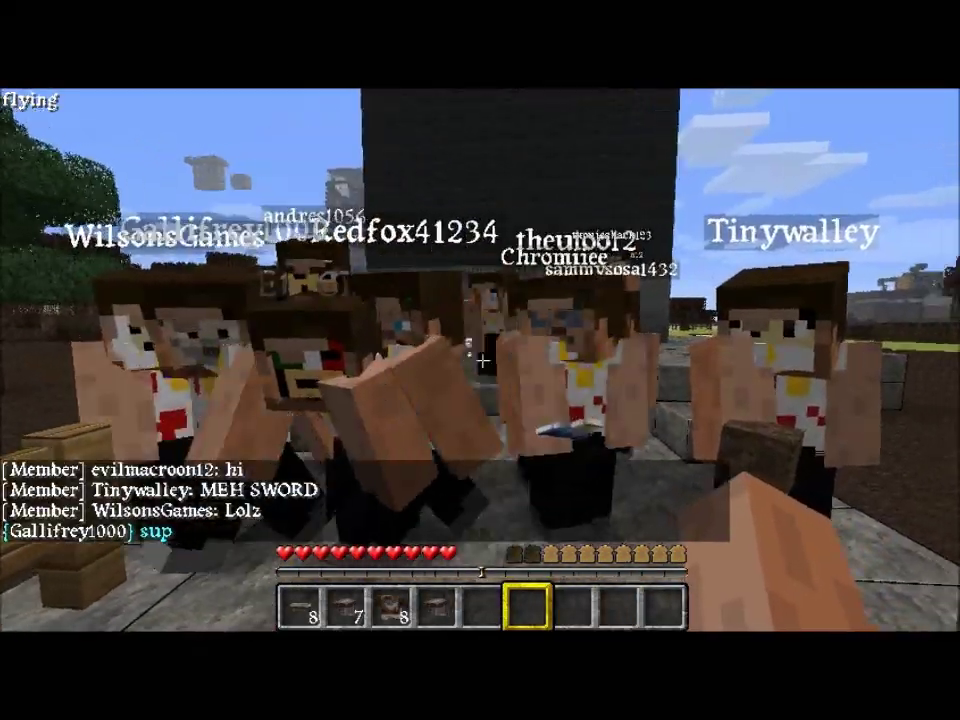
pyautogui.press('s')
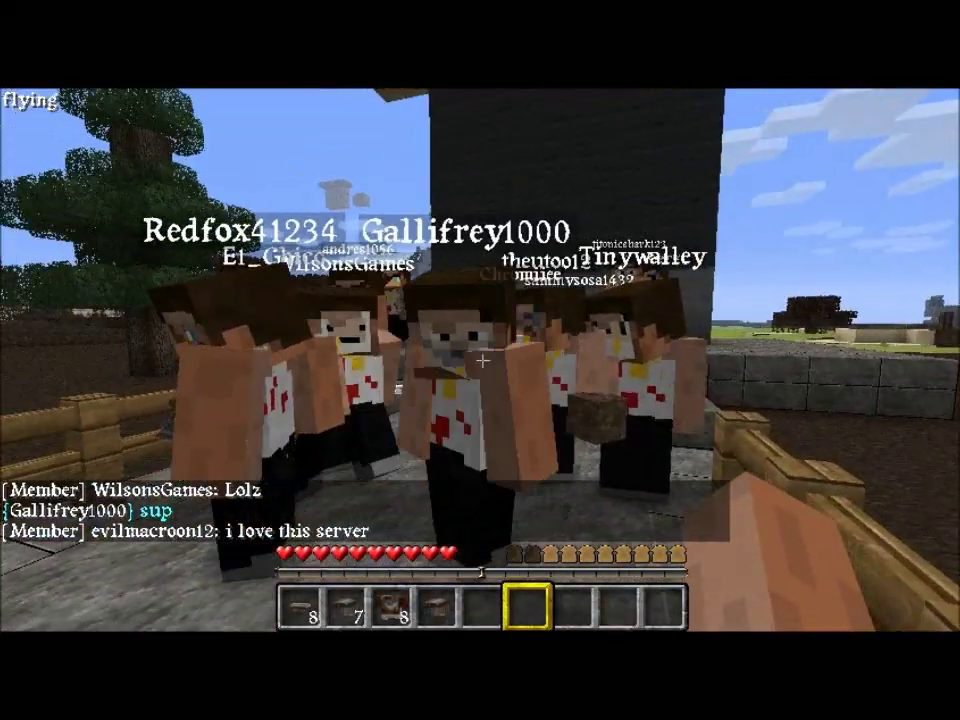
pyautogui.press('w')
pyautogui.press('s')
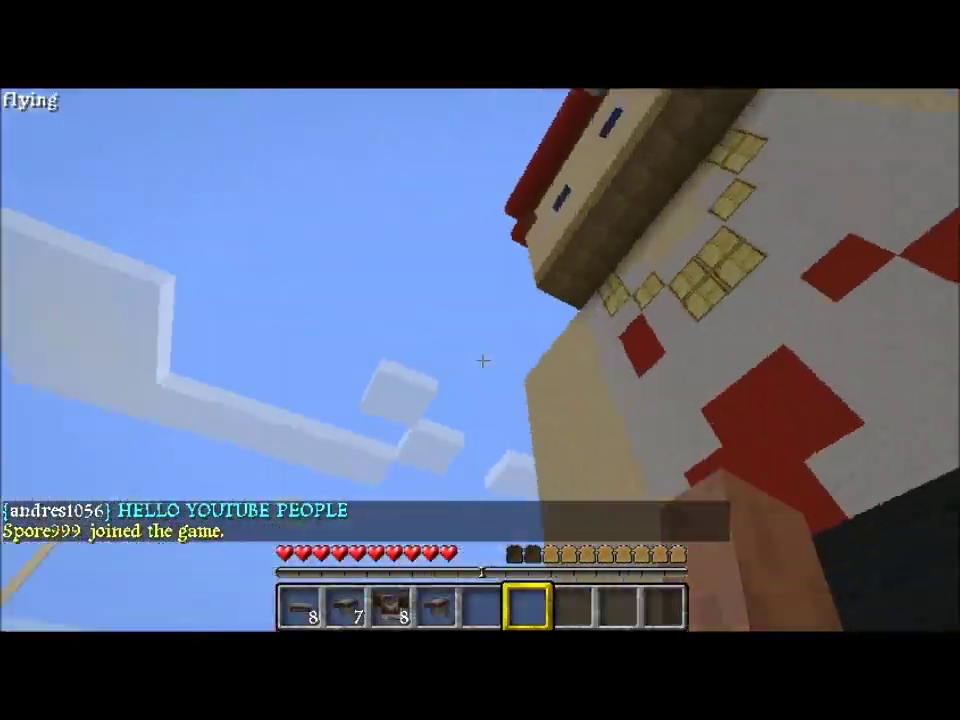
pyautogui.press('w')
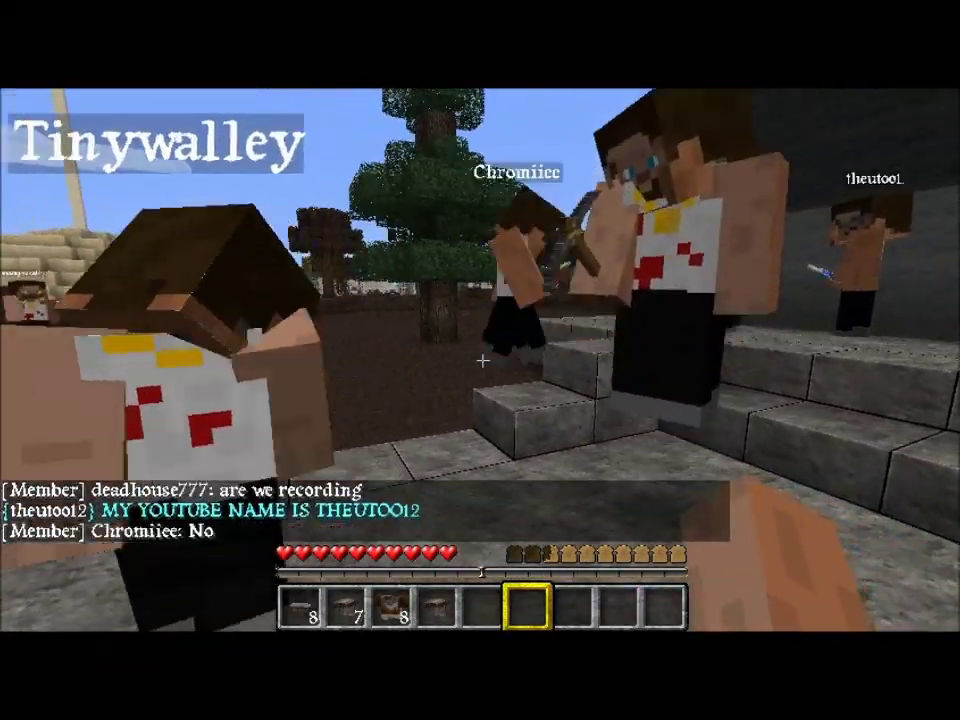
# - Equip the helmet, chestplate and boots in the character's armour slots and store the leftover pieces in the inventory
pyautogui.press('e')
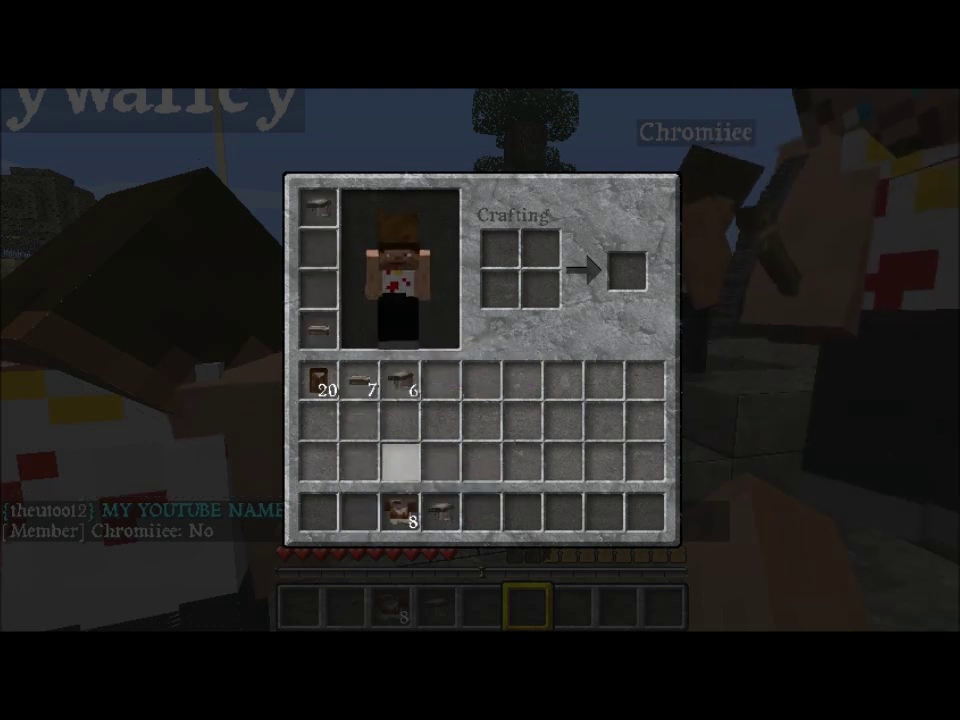
pyautogui.click(318, 245)
pyautogui.click(441, 380)
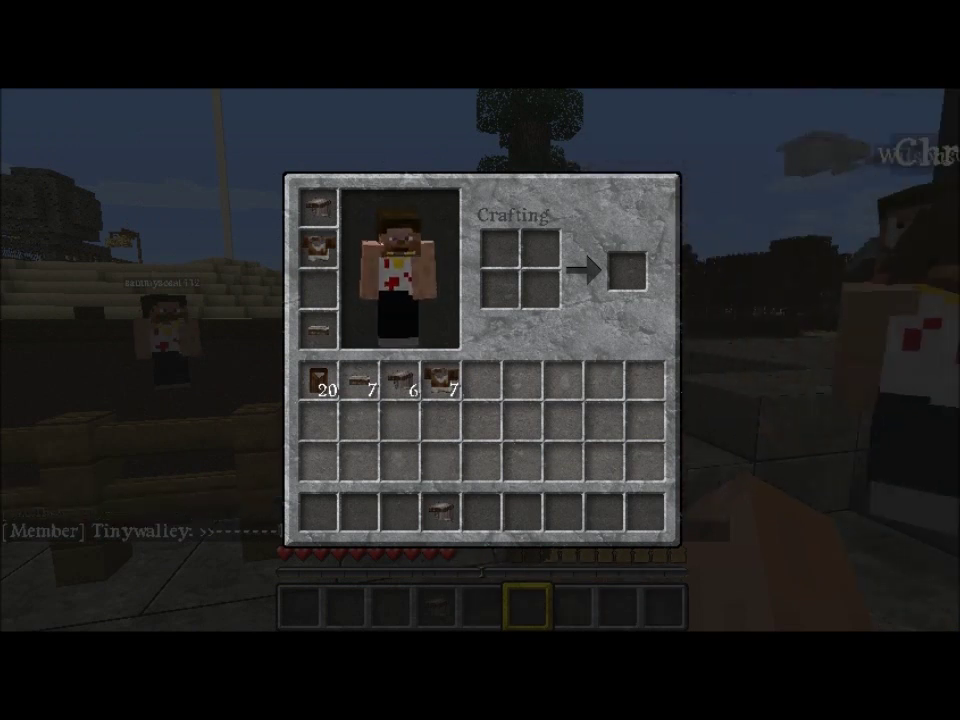
pyautogui.press('e')
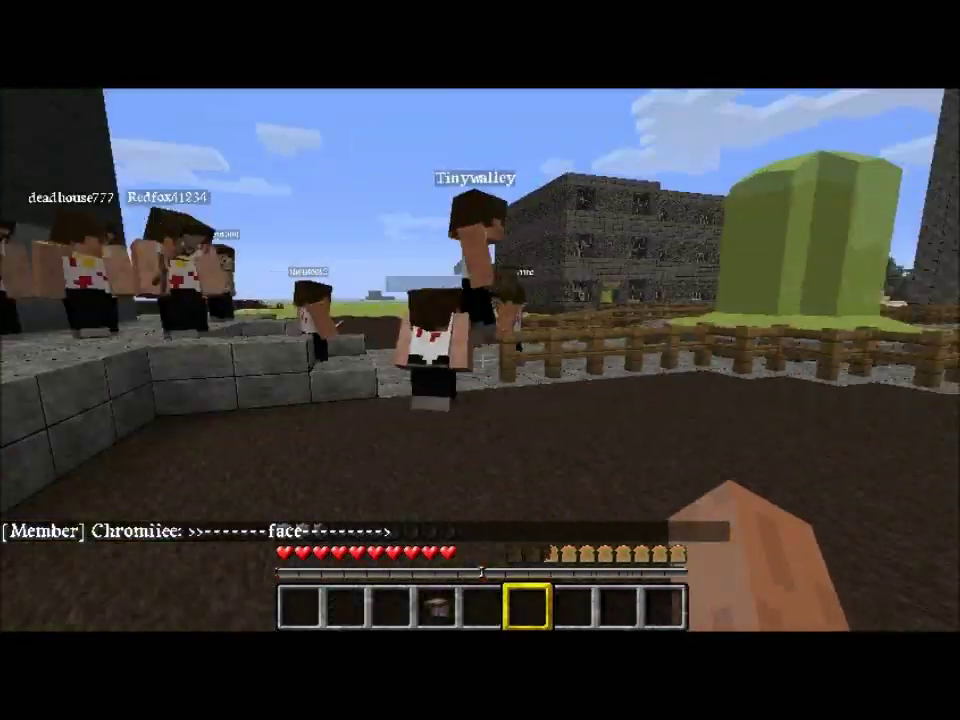
pyautogui.press('w')
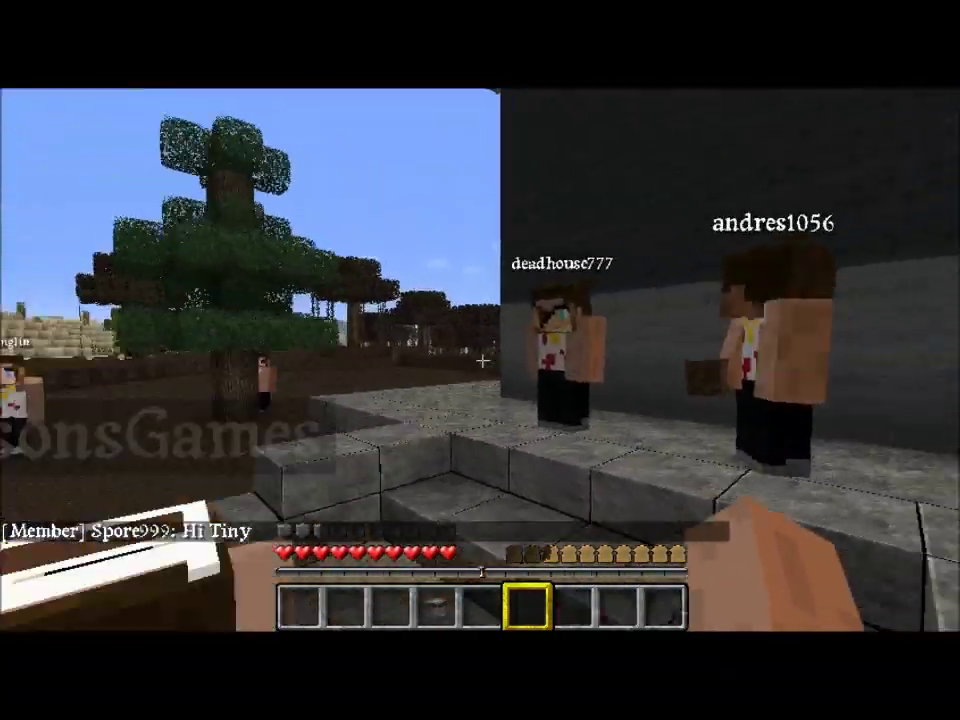
pyautogui.press('w')
pyautogui.press('w')
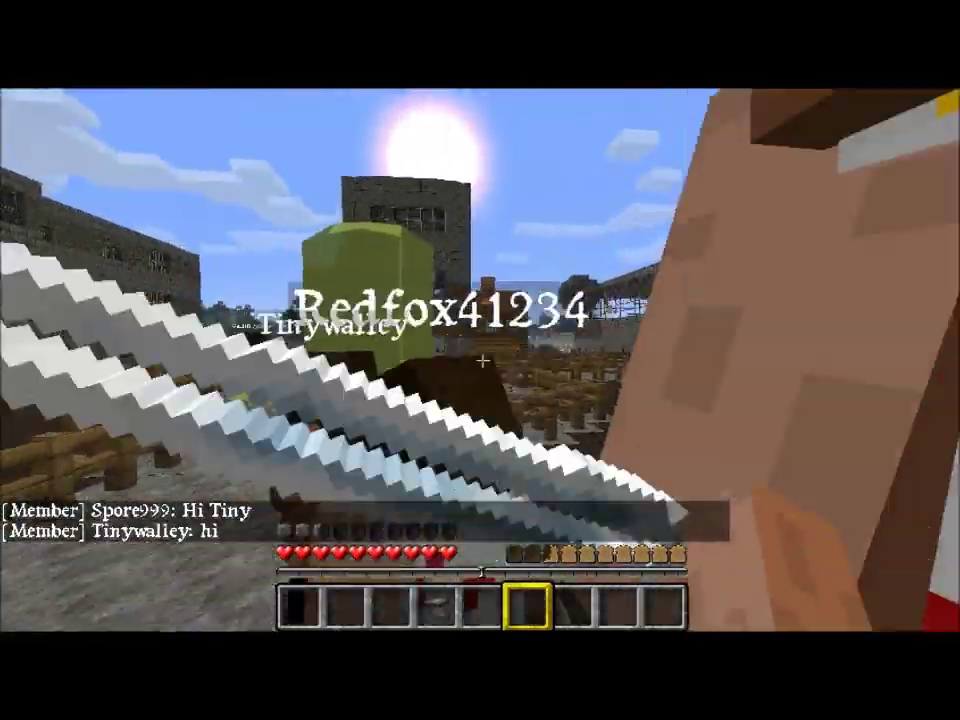
pyautogui.press('w')
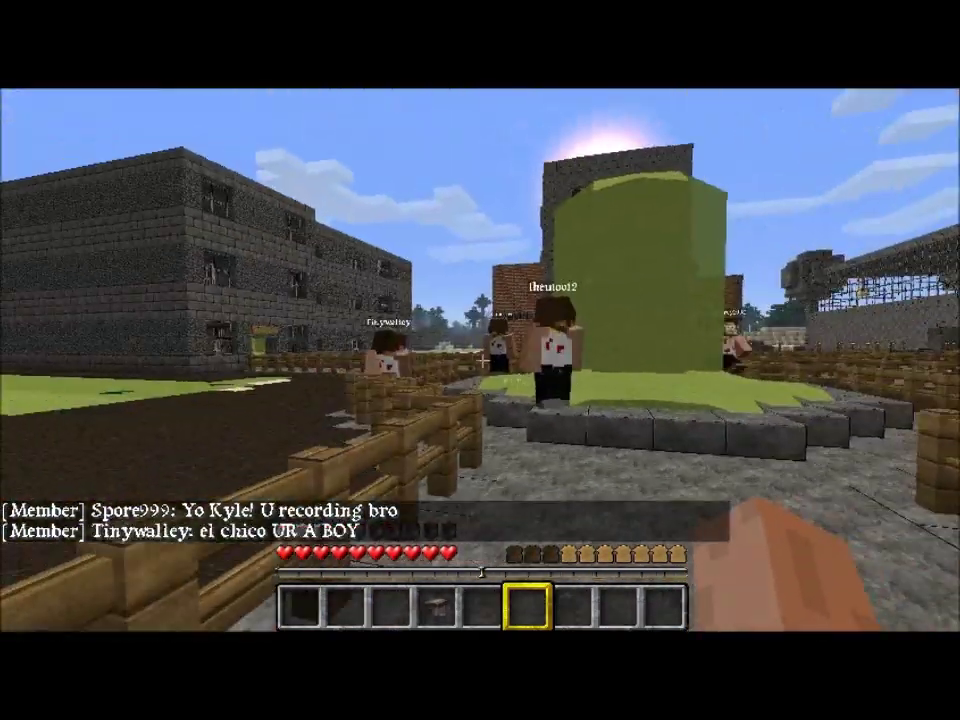
pyautogui.press('w')
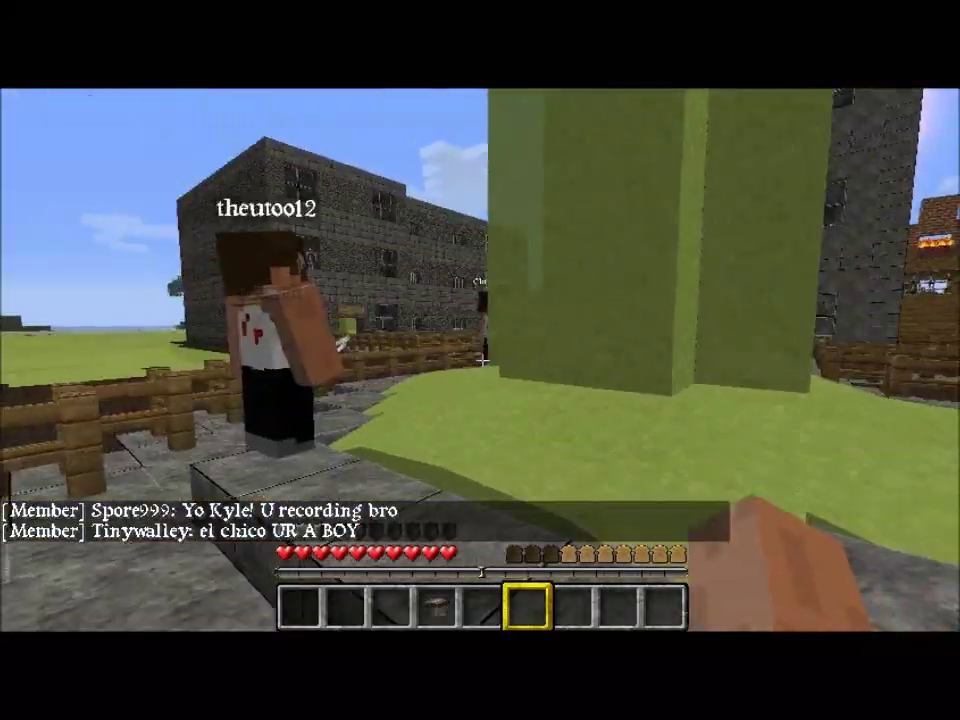
pyautogui.press('w')
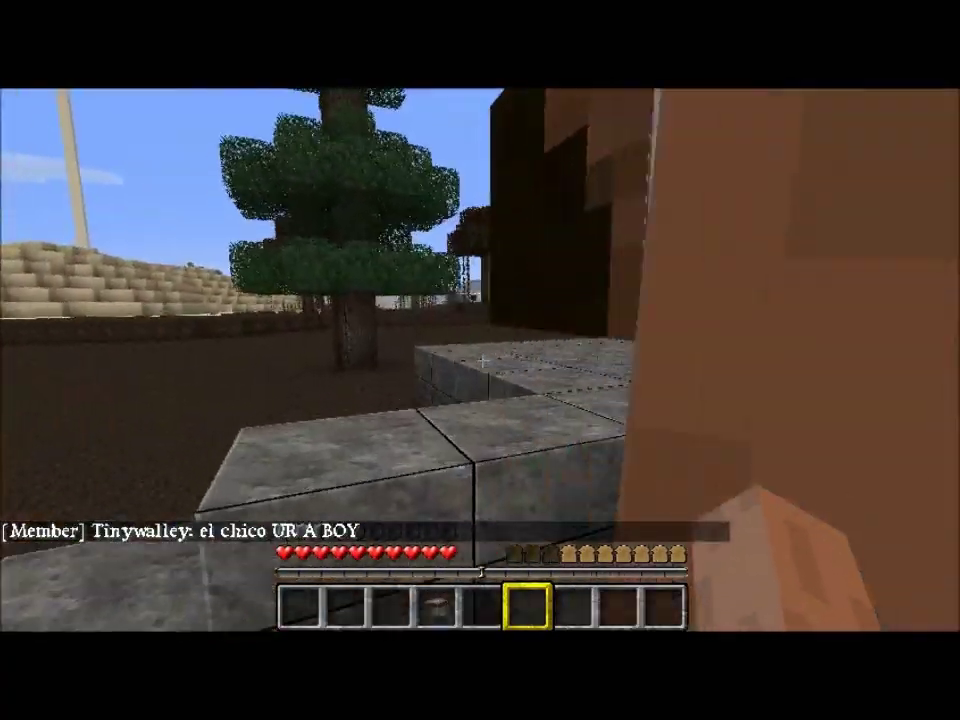
pyautogui.press('w')
pyautogui.press('space')
pyautogui.press('space')
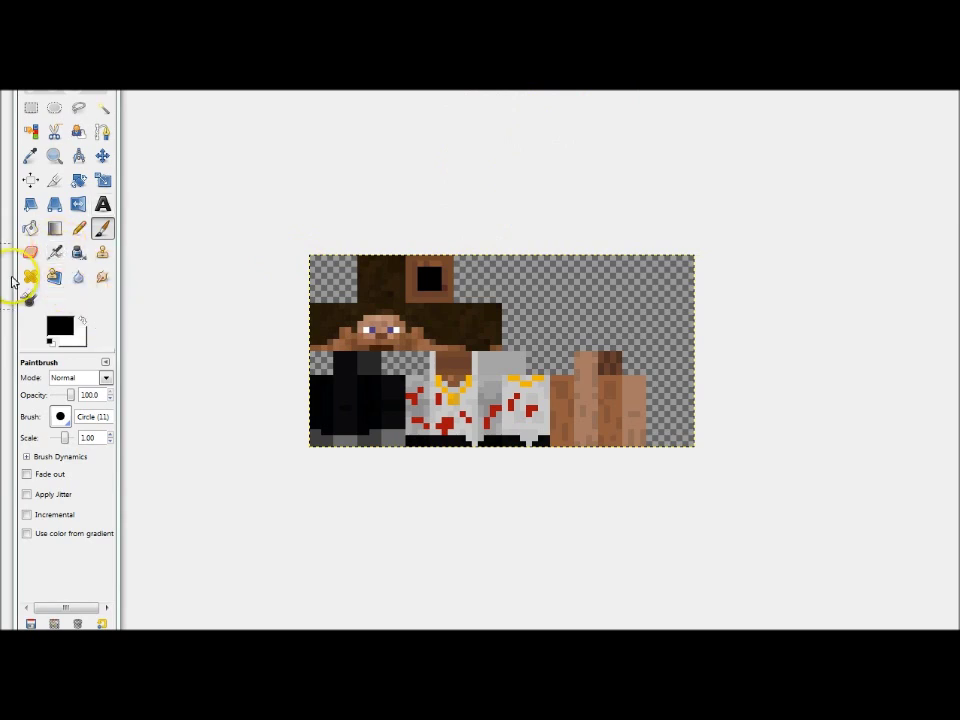
# - Set up the Eraser with the Circle (11) brush at 100 opacity and a scale of 0.10
pyautogui.click(30, 252)
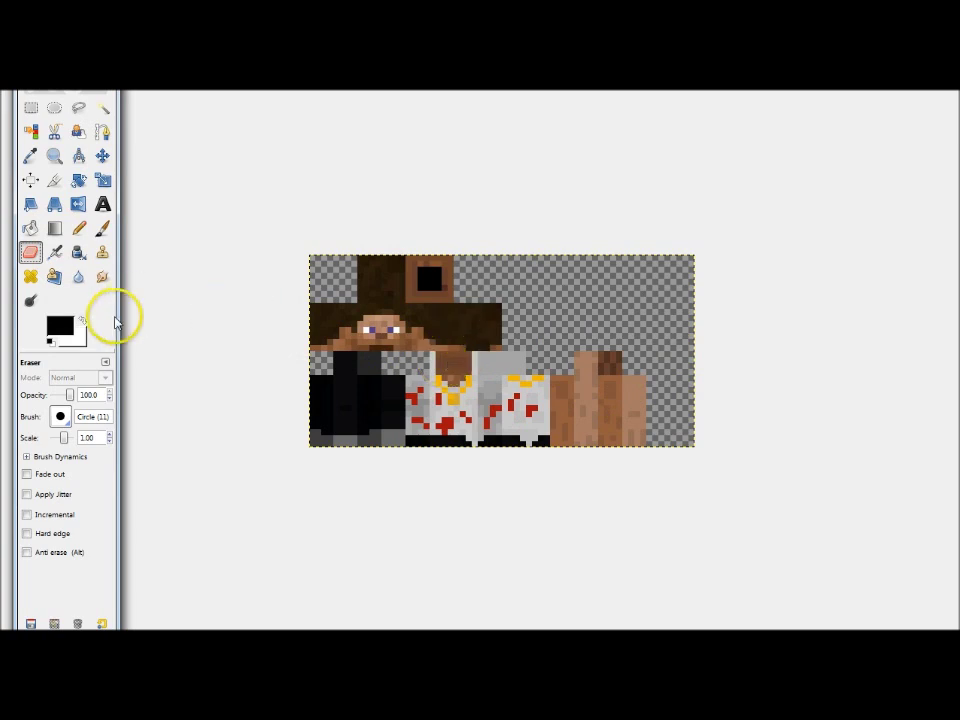
pyautogui.click(70, 396)
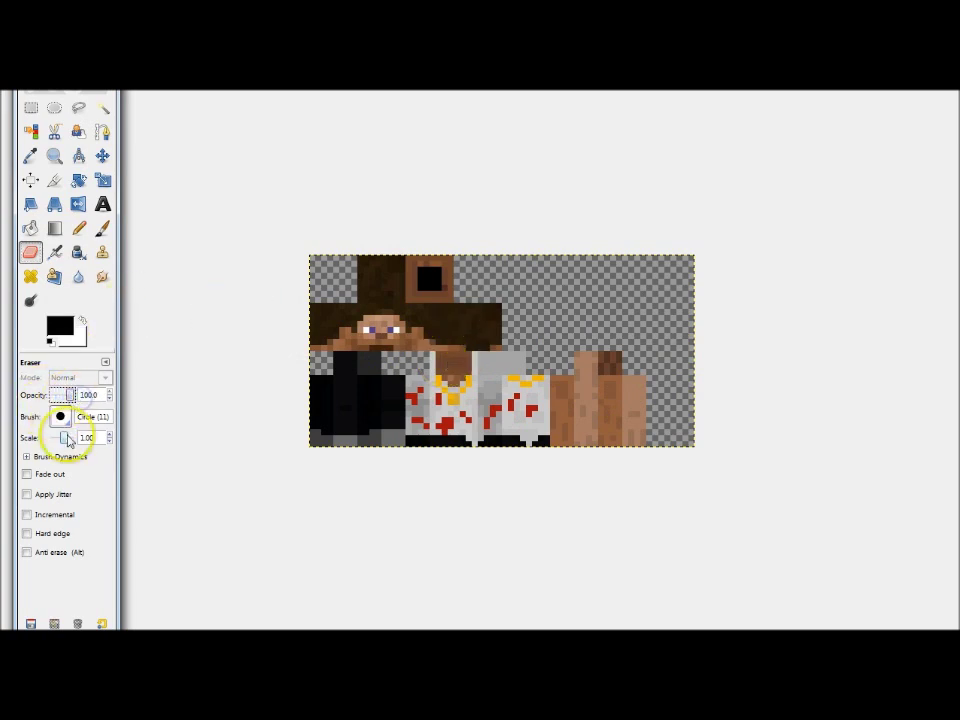
pyautogui.moveTo(64, 437); pyautogui.dragTo(56, 437)
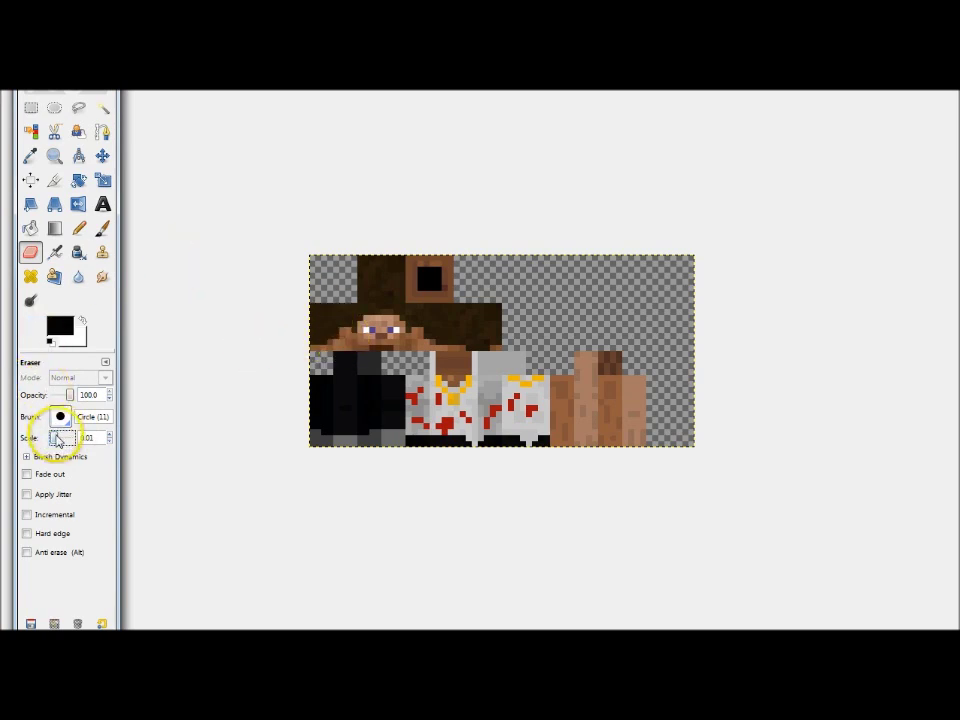
pyautogui.click(57, 441)
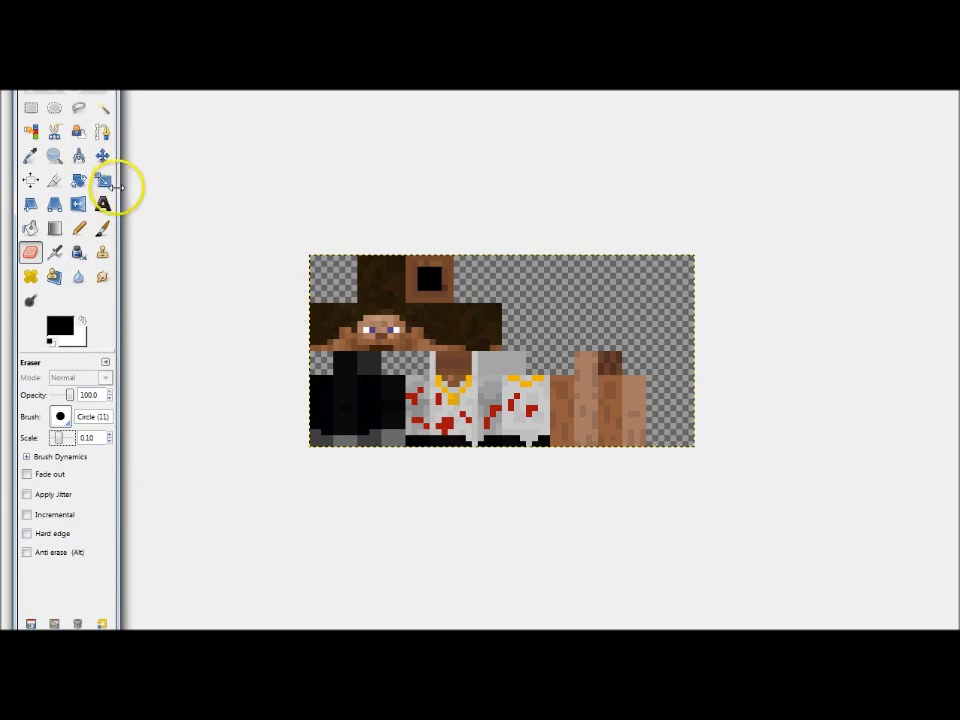
# - Erase the face square on the front of the head from the skin texture
pyautogui.click(362, 313)
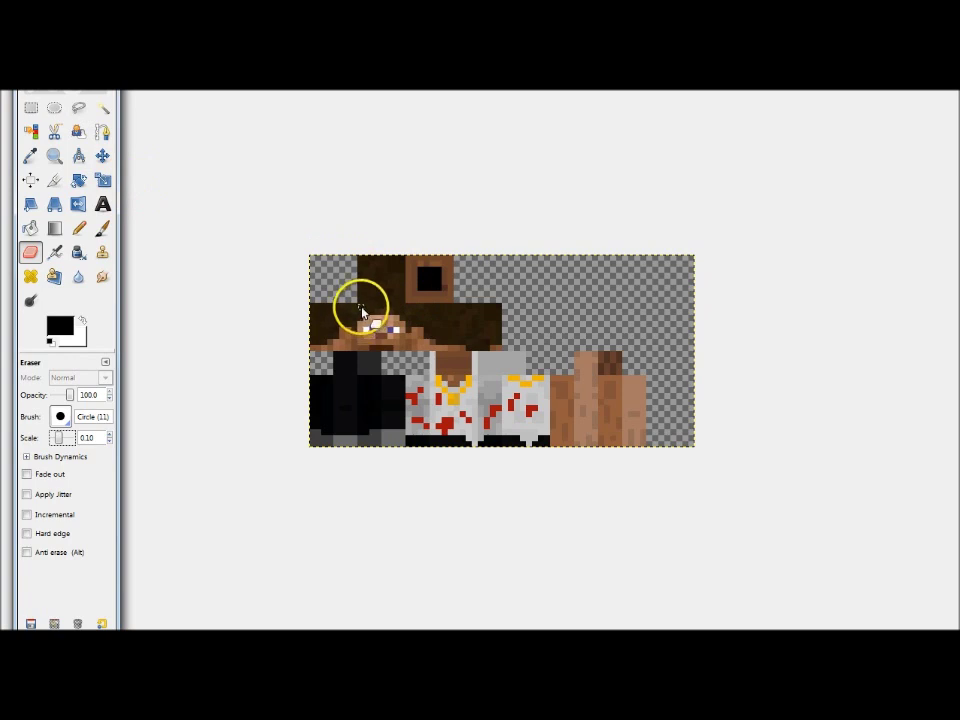
pyautogui.click(362, 308)
pyautogui.hotkey('ctrl', 'z')
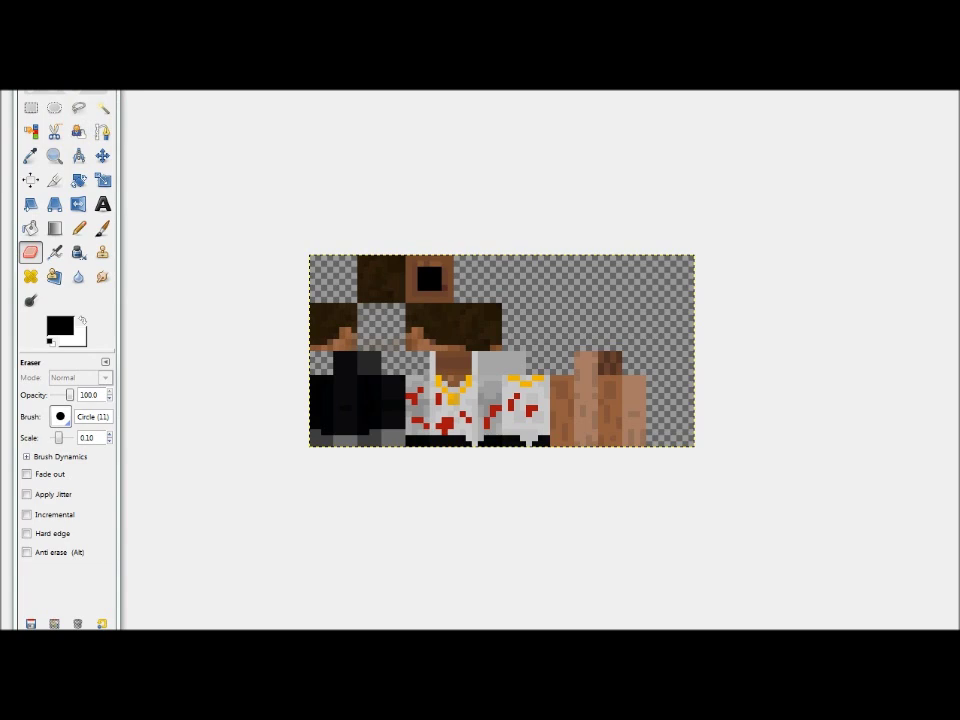
# - Save the edited skin texture under the new name cloth_1.xcf in the Desktop folder
pyautogui.hotkey('alt', 'f')
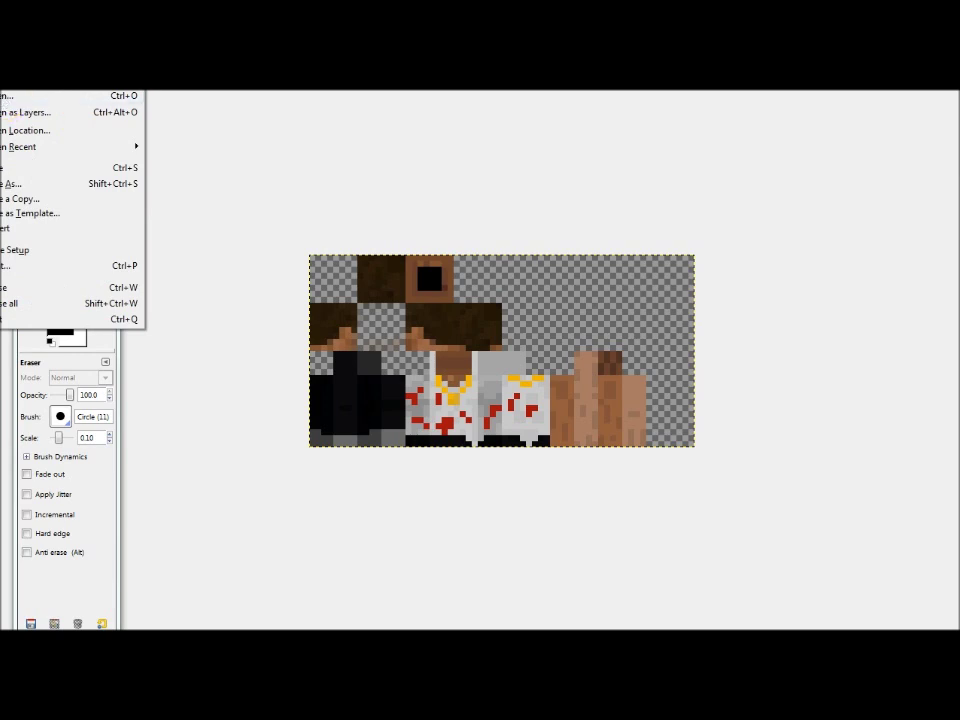
pyautogui.press('Escape')
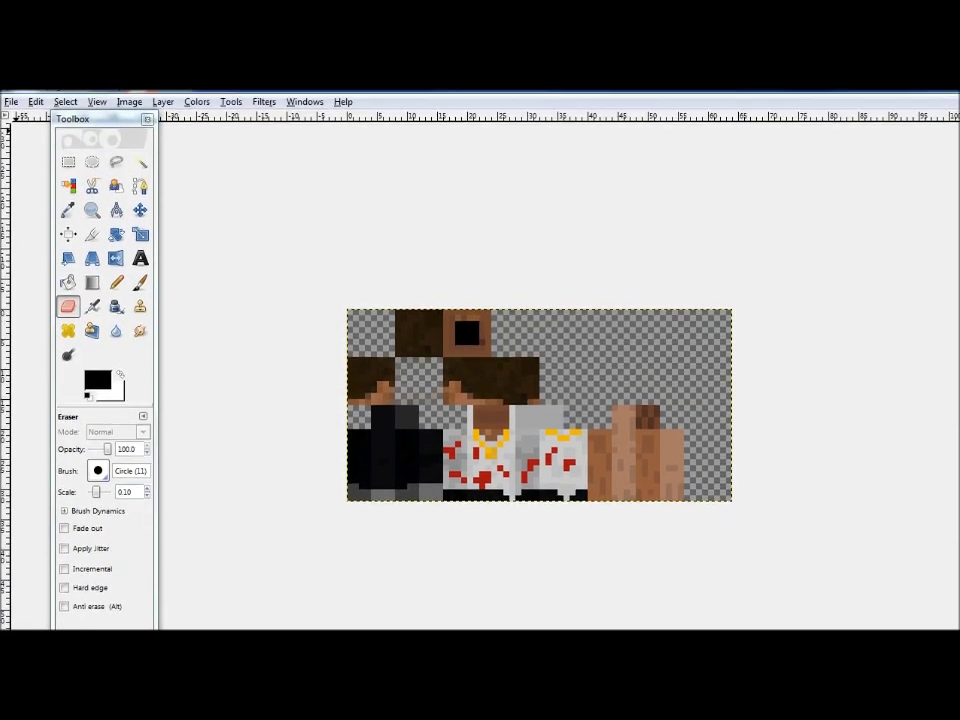
pyautogui.click(16, 106)
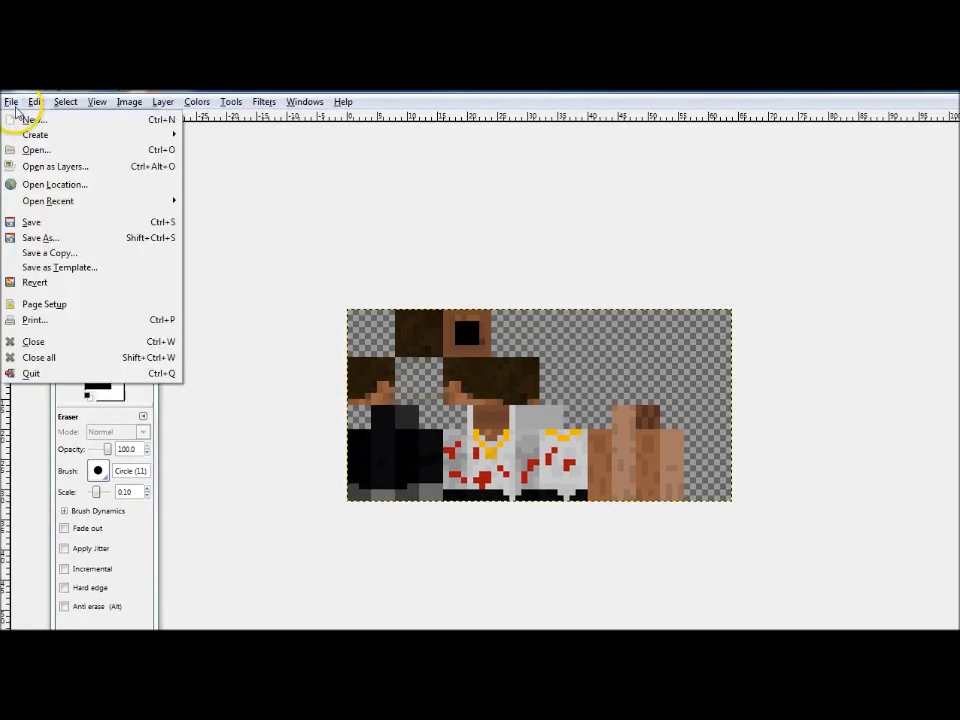
pyautogui.click(40, 238)
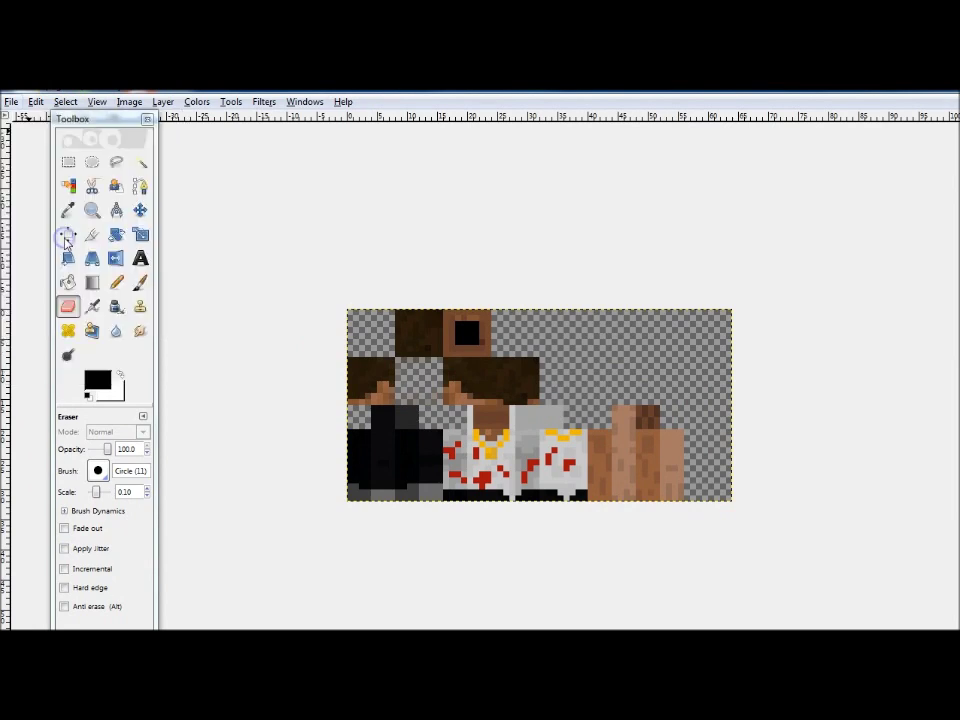
pyautogui.moveTo(574, 349); pyautogui.dragTo(455, 349)
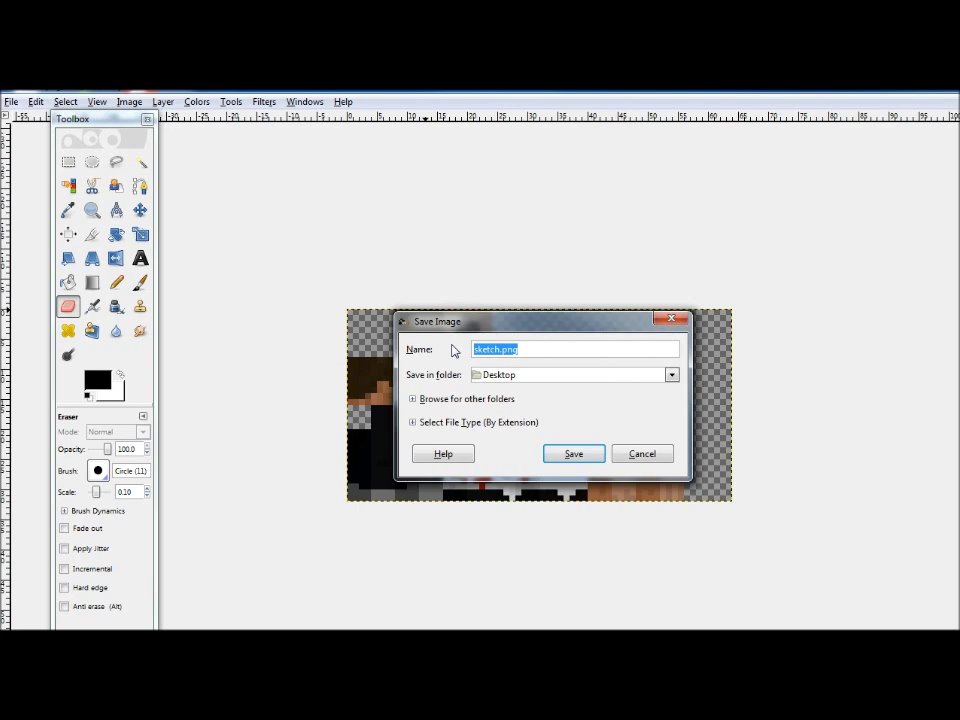
pyautogui.write('cloth')
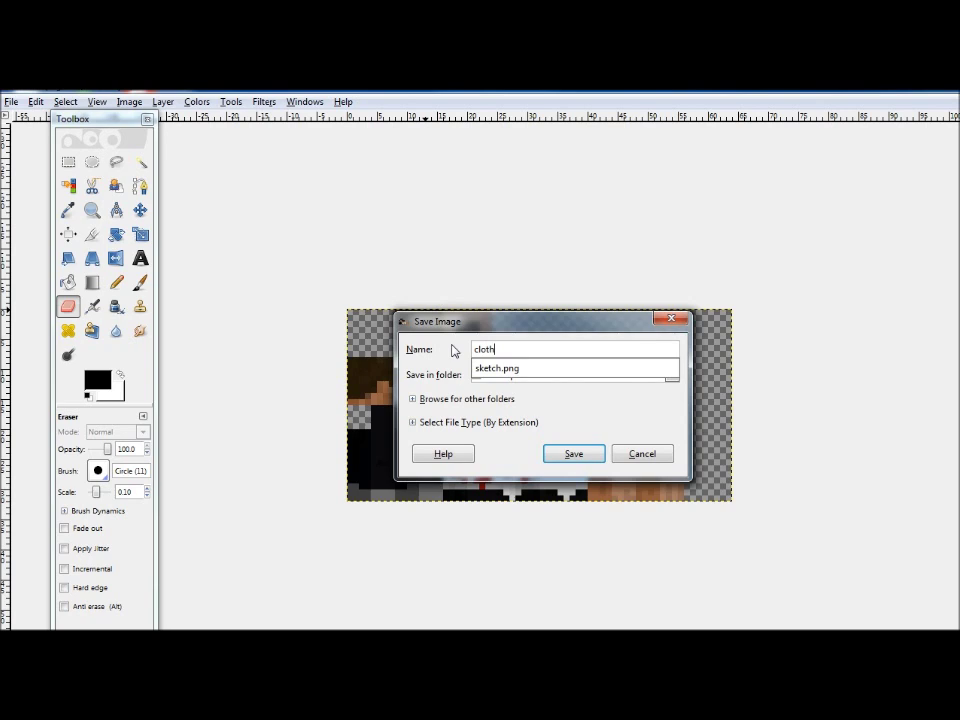
pyautogui.write('_1')
pyautogui.press('Return')
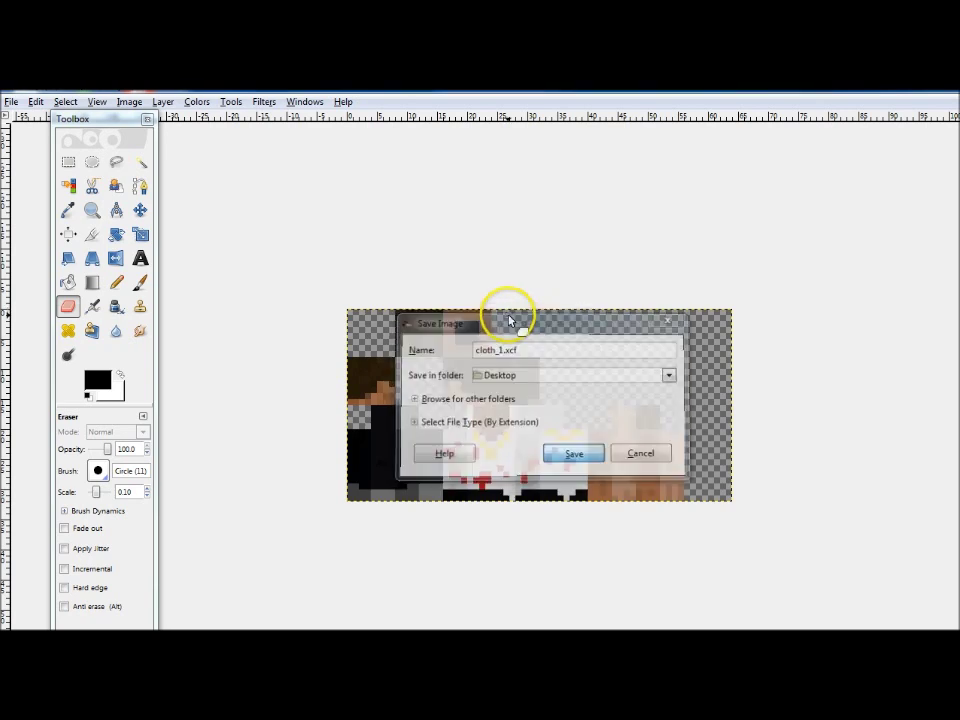
# - Close the saved skin image and quit the image editor to return to the desktop
pyautogui.hotkey('ctrl', 'w')
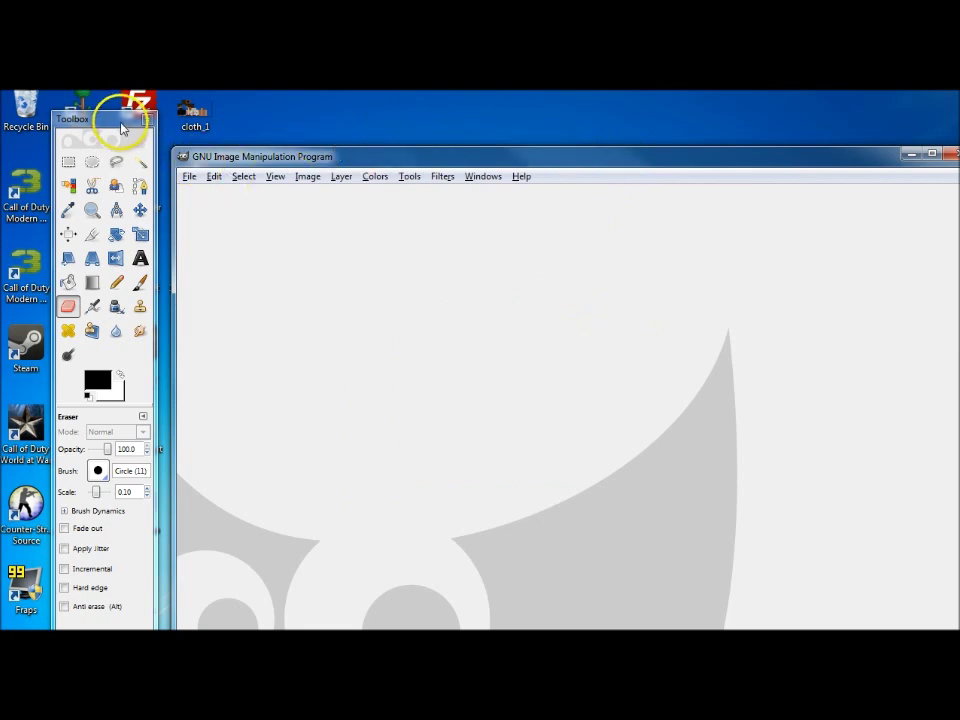
pyautogui.moveTo(122, 117); pyautogui.dragTo(296, 350)
pyautogui.click(950, 155)
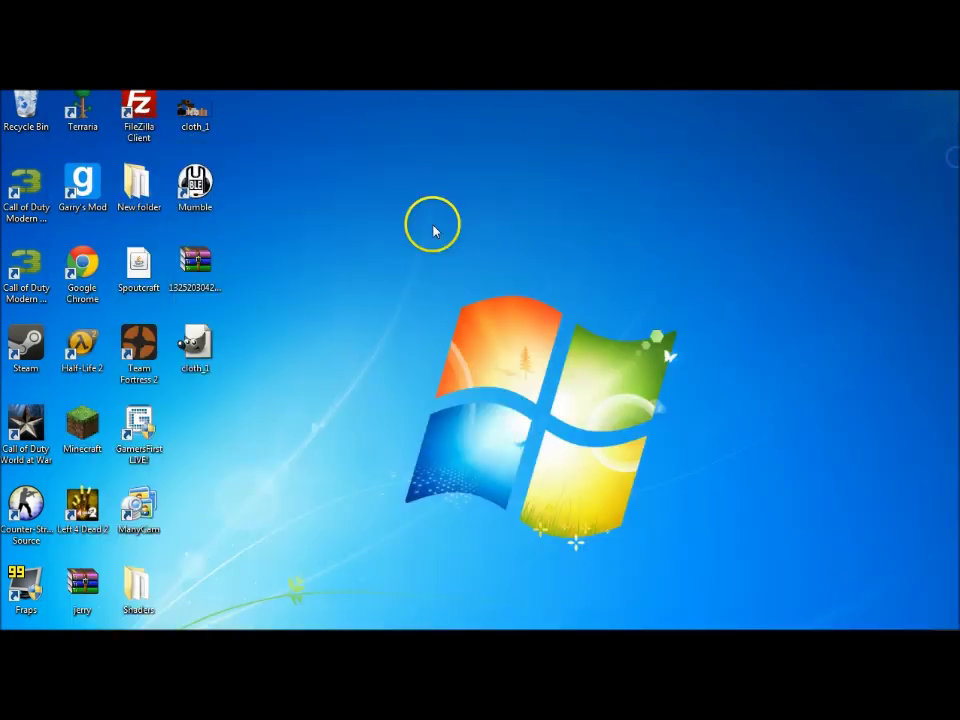
# - Check the properties of the cloth_1 picture file on the desktop and close them
pyautogui.click(199, 118)
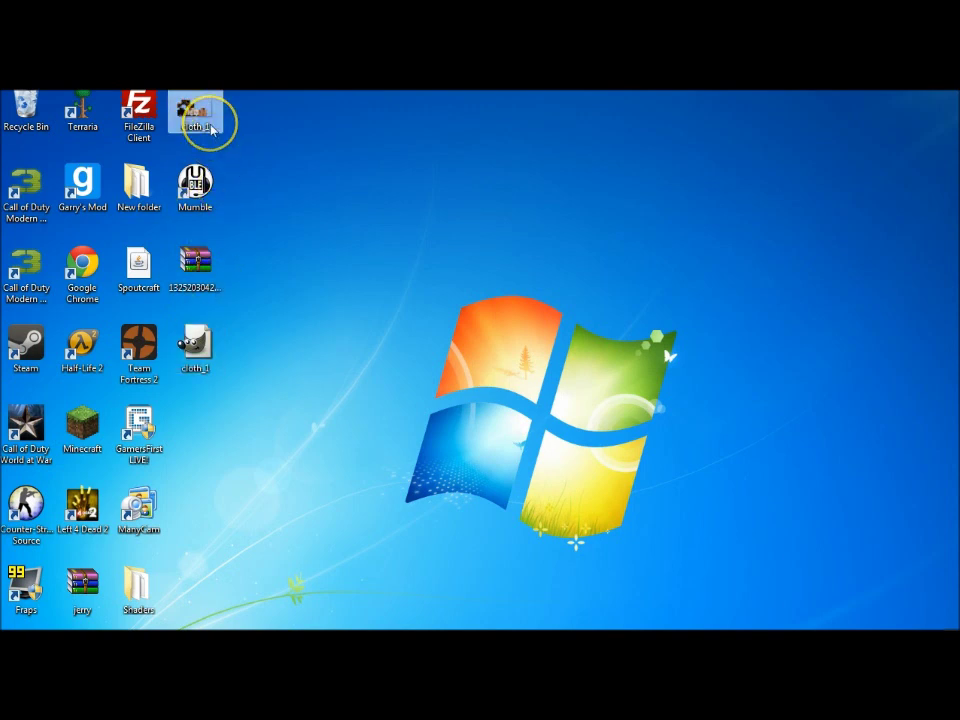
pyautogui.rightClick(212, 127)
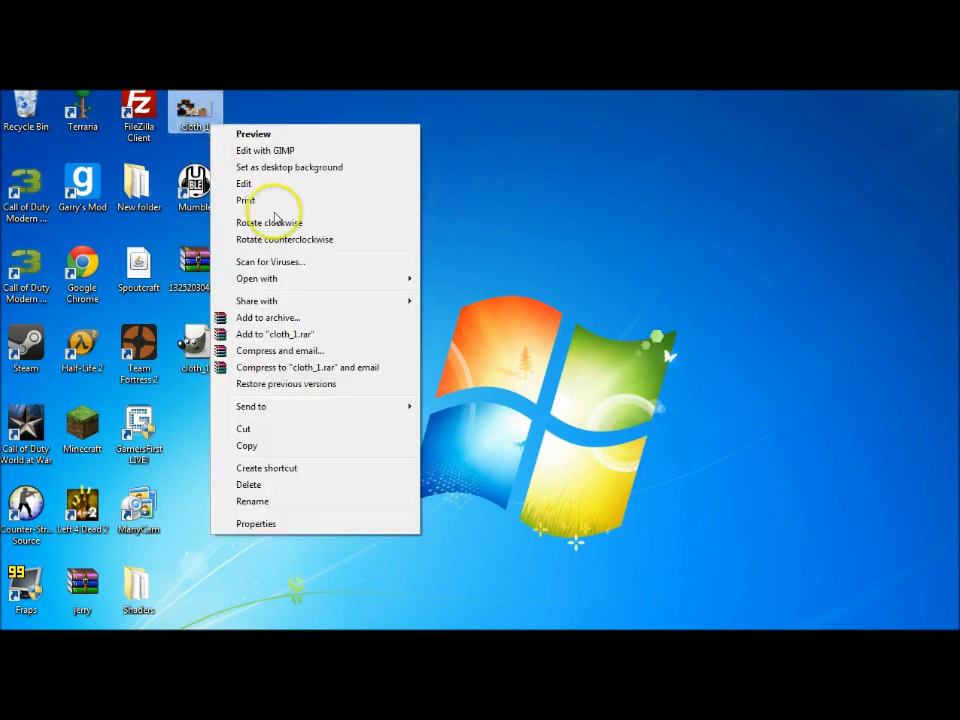
pyautogui.click(266, 518)
pyautogui.click(468, 135)
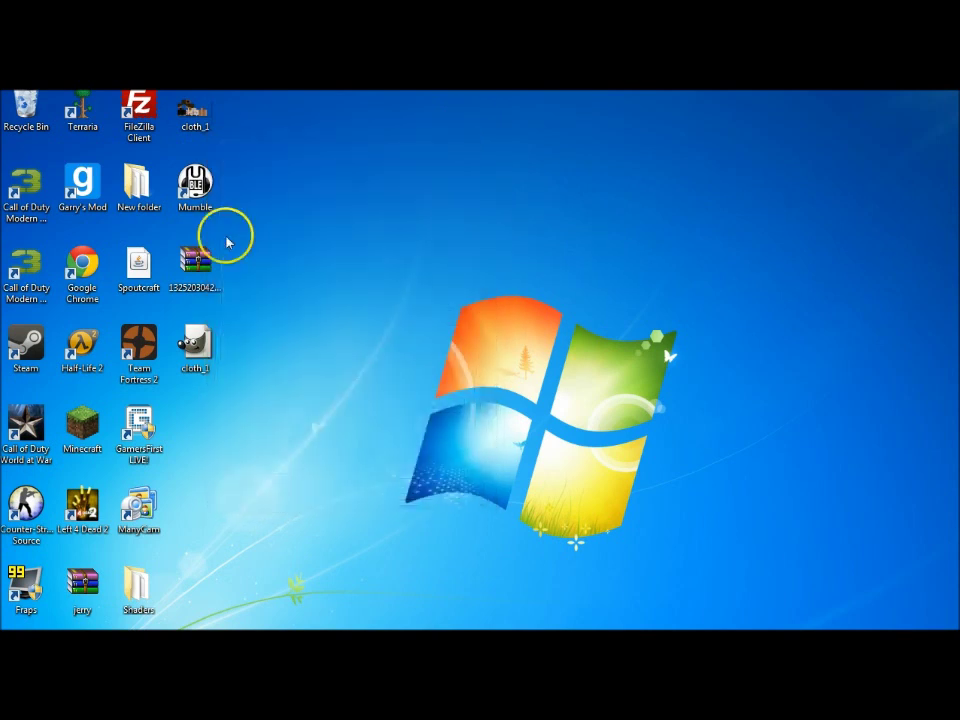
# - Delete the cloth_1 GIMP image file from the desktop, keeping the cloth_1 picture
pyautogui.click(197, 352)
pyautogui.rightClick(201, 362)
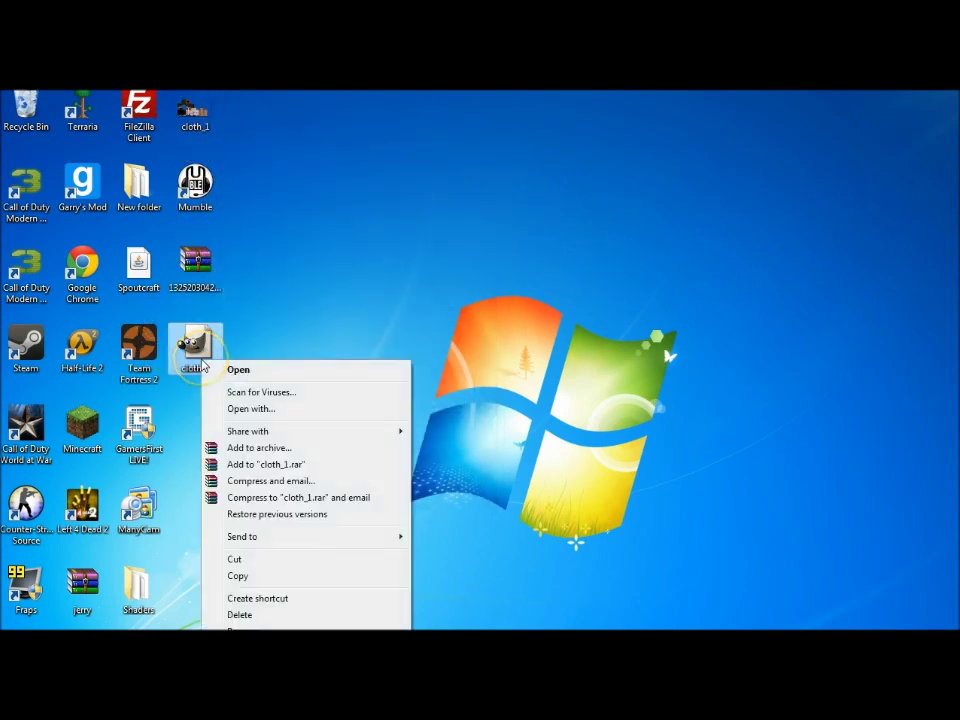
pyautogui.click(258, 614)
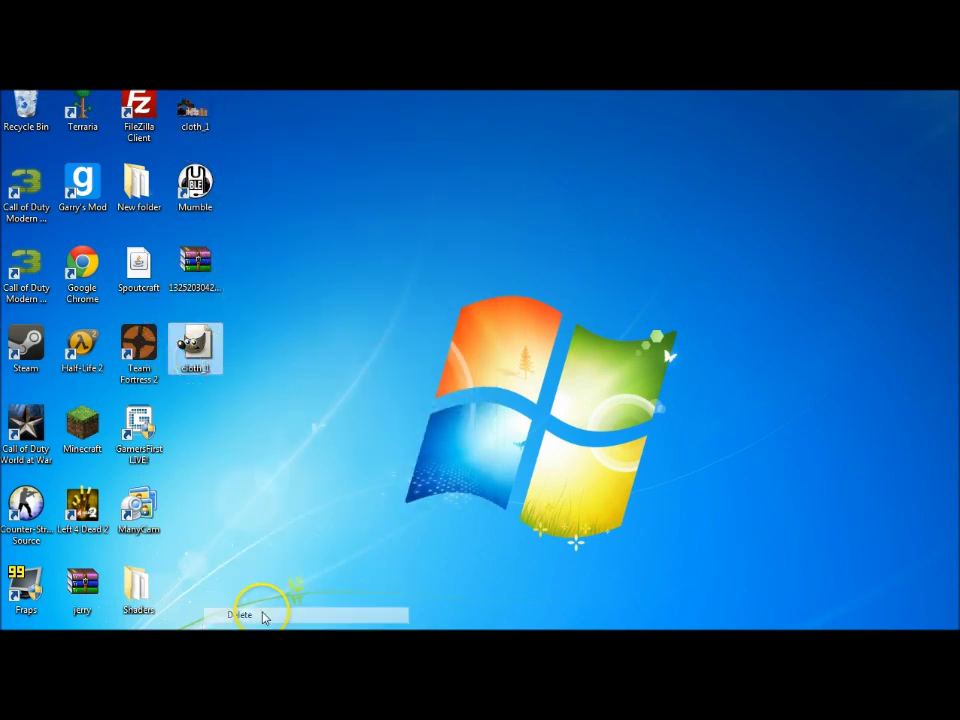
pyautogui.click(574, 469)
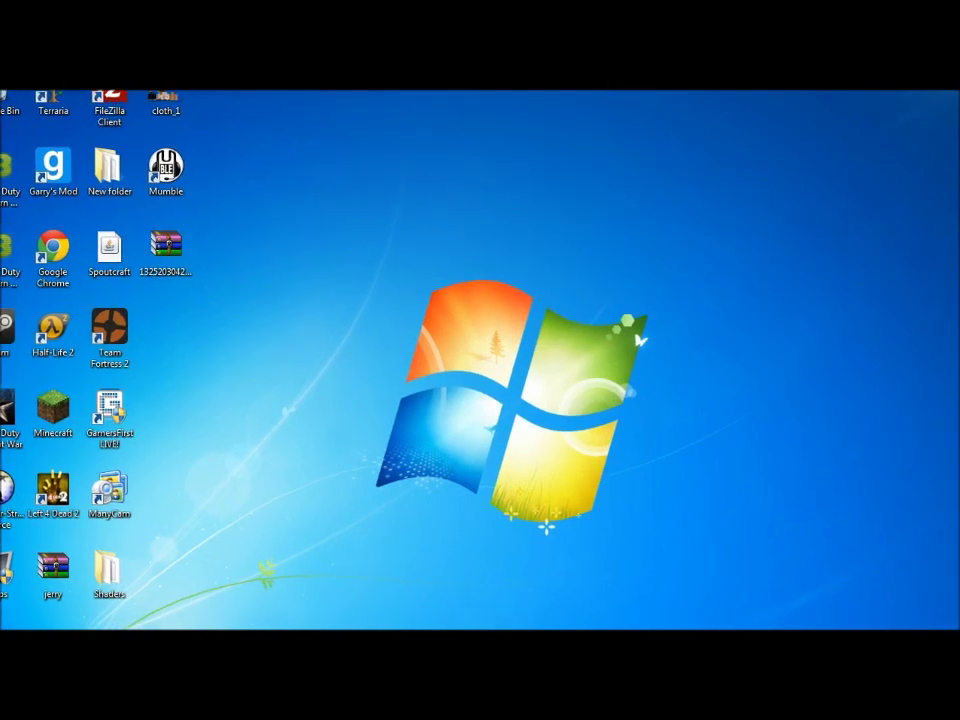
# - Open a Documents window, reposition it, and go to the %appdata% location
pyautogui.press('super')
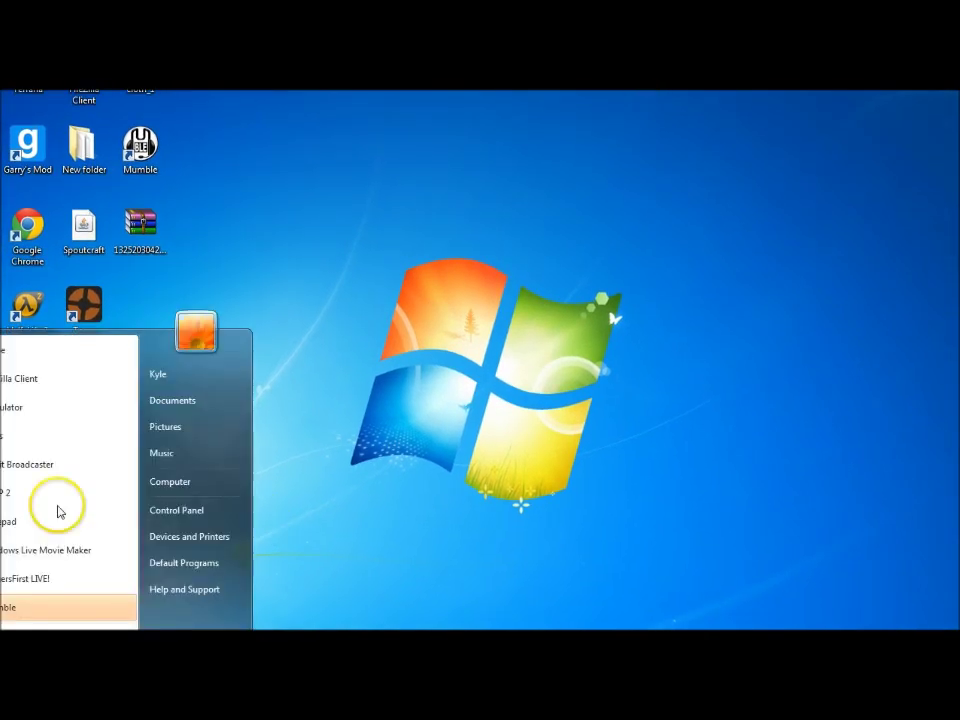
pyautogui.click(169, 403)
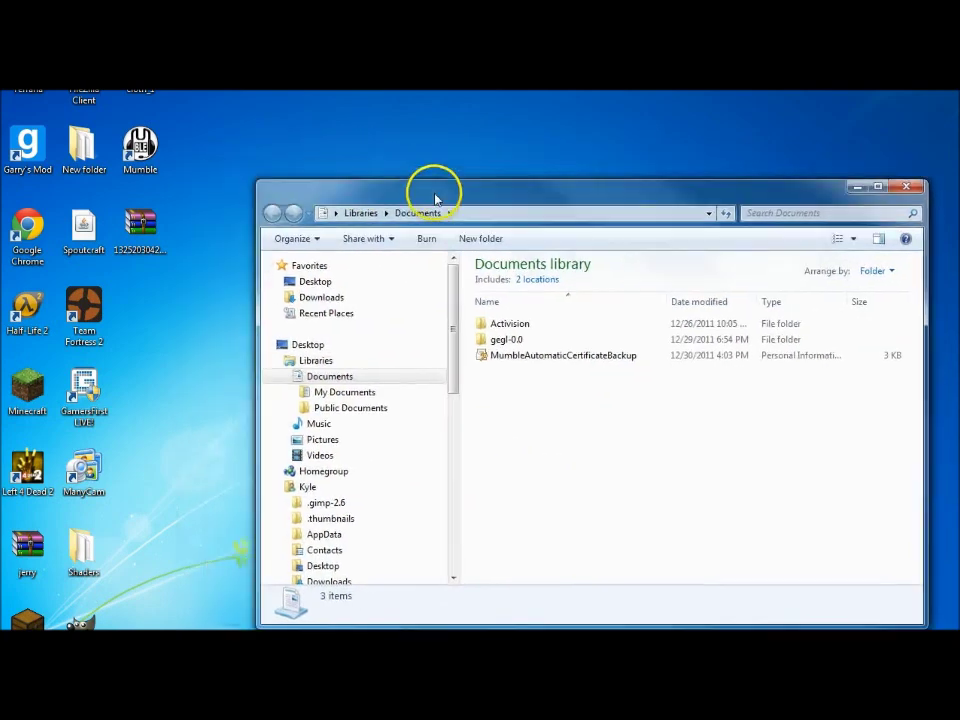
pyautogui.moveTo(433, 193); pyautogui.dragTo(297, 177)
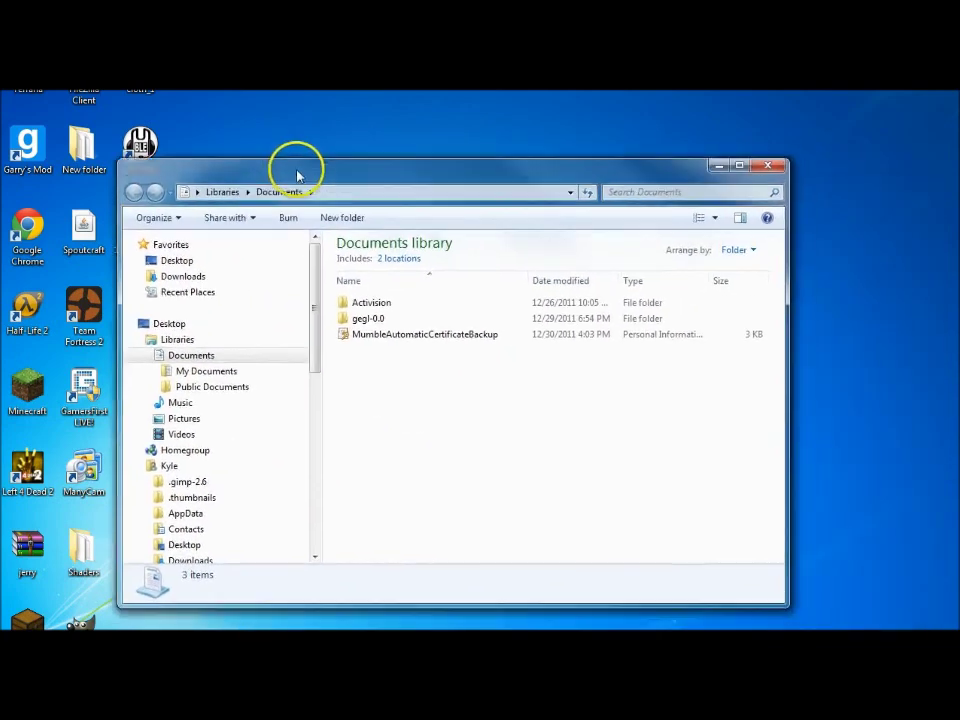
pyautogui.click(358, 194)
pyautogui.write('%')
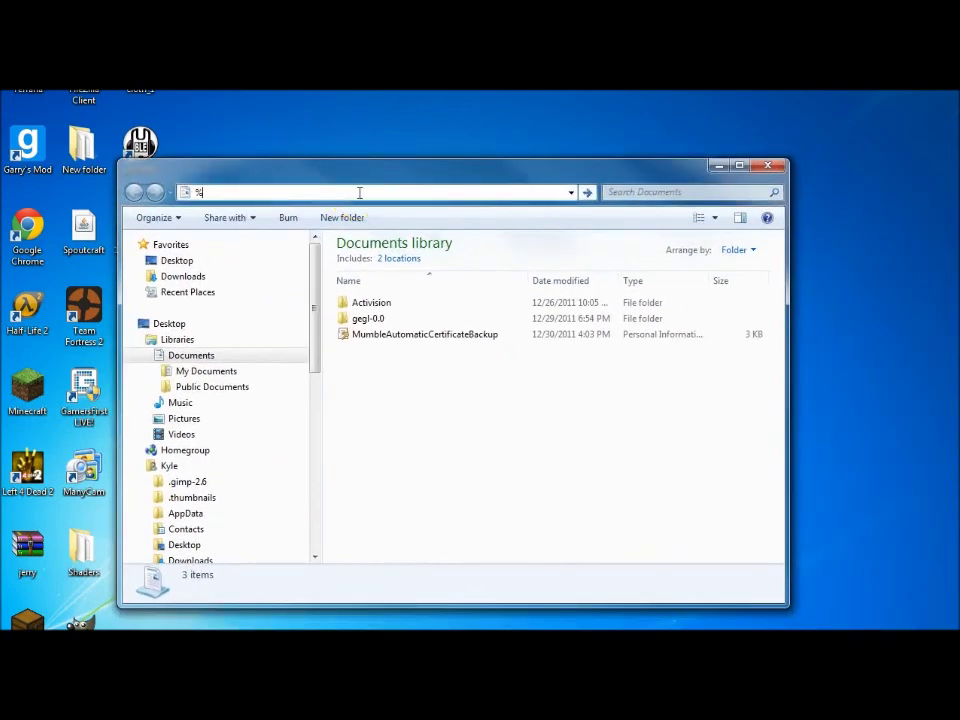
pyautogui.write('appdata%')
pyautogui.press('Return')
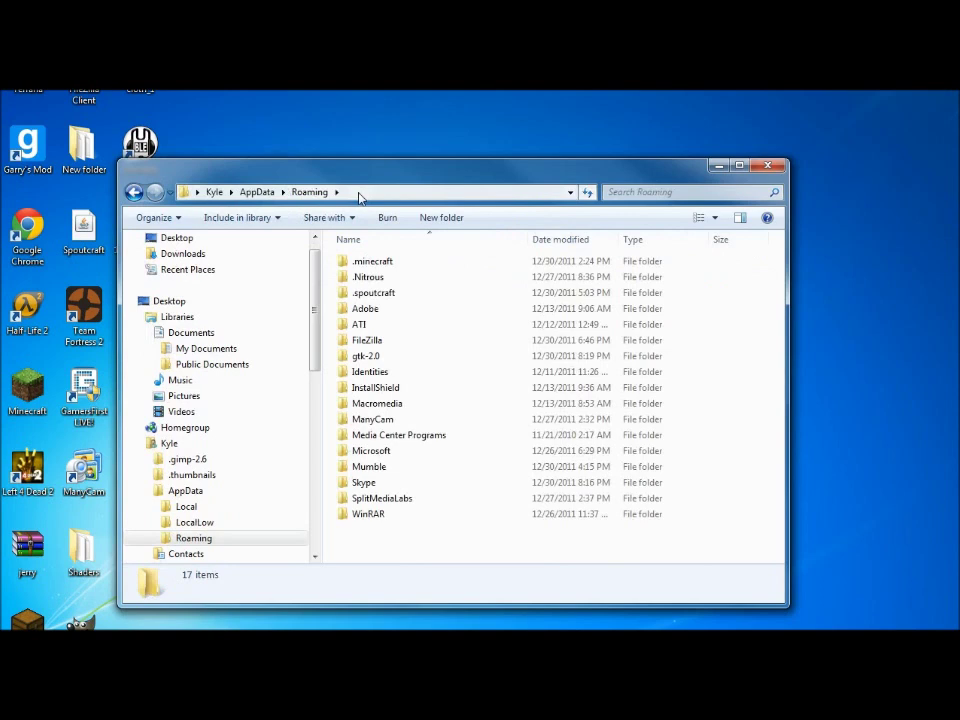
# - Open the texturepacks folder inside .minecraft and shift its window clear of the desktop icons
pyautogui.doubleClick(377, 264)
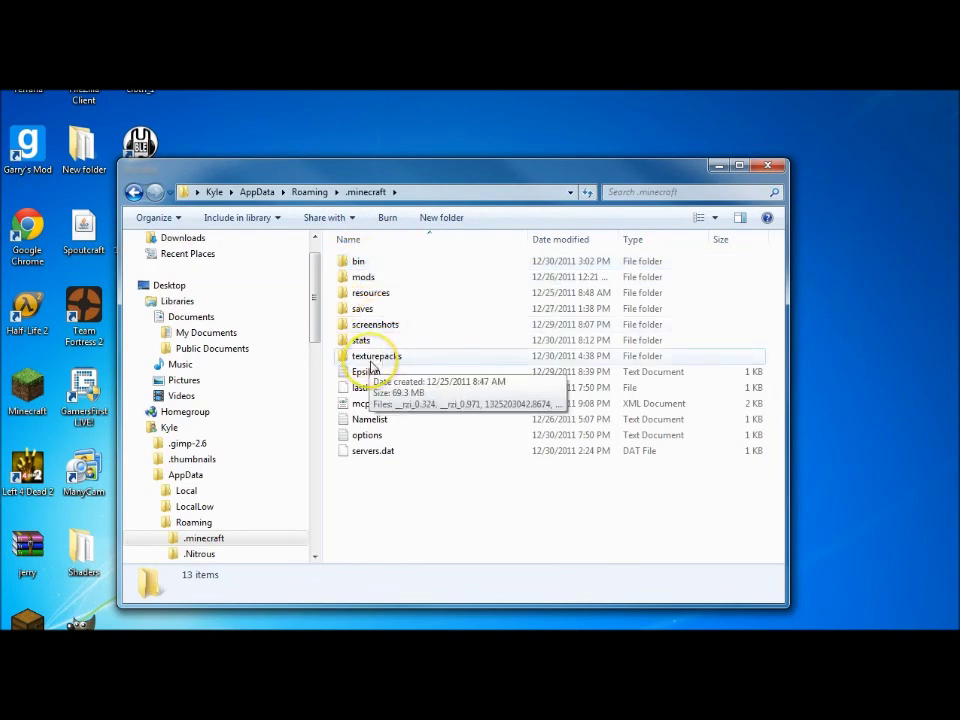
pyautogui.doubleClick(371, 360)
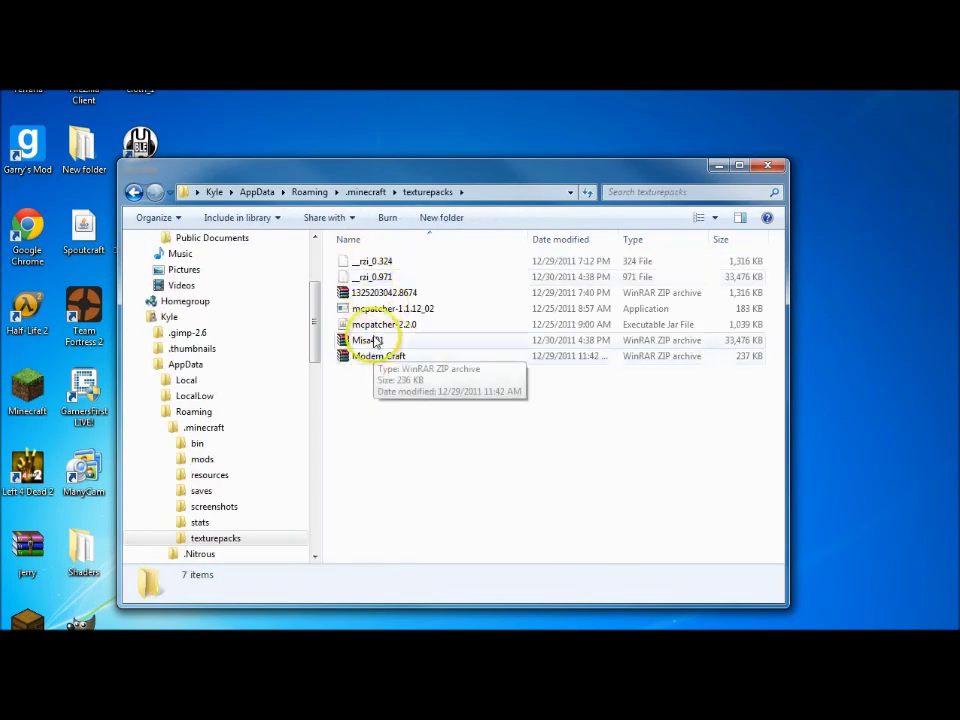
pyautogui.moveTo(411, 167); pyautogui.dragTo(494, 137)
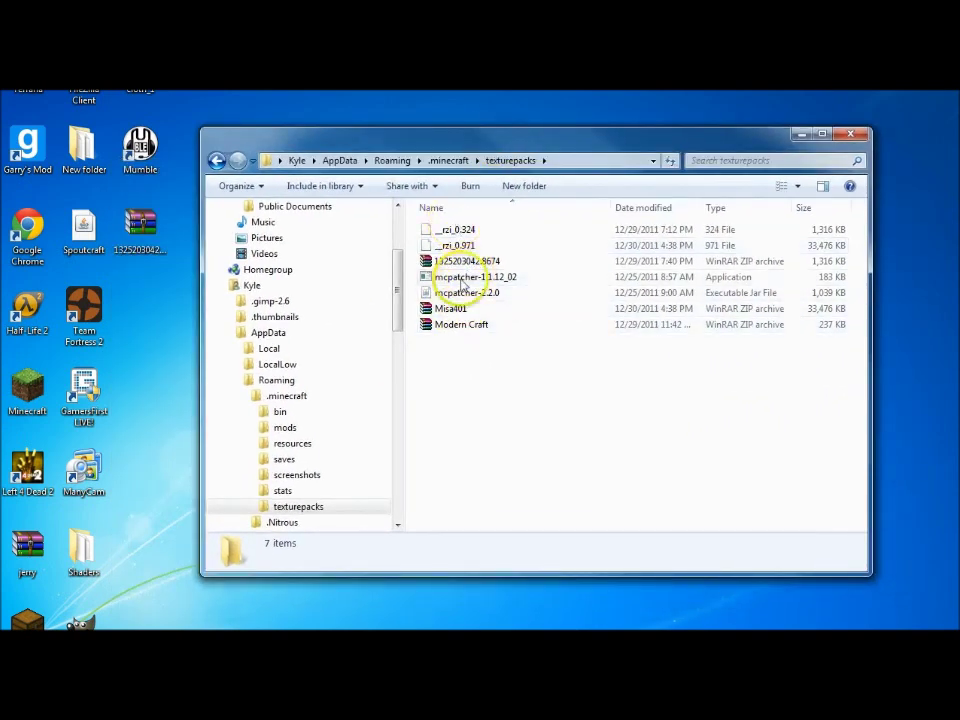
# - Open the Misa401 texture pack archive with WinRAR archiver
pyautogui.rightClick(460, 312)
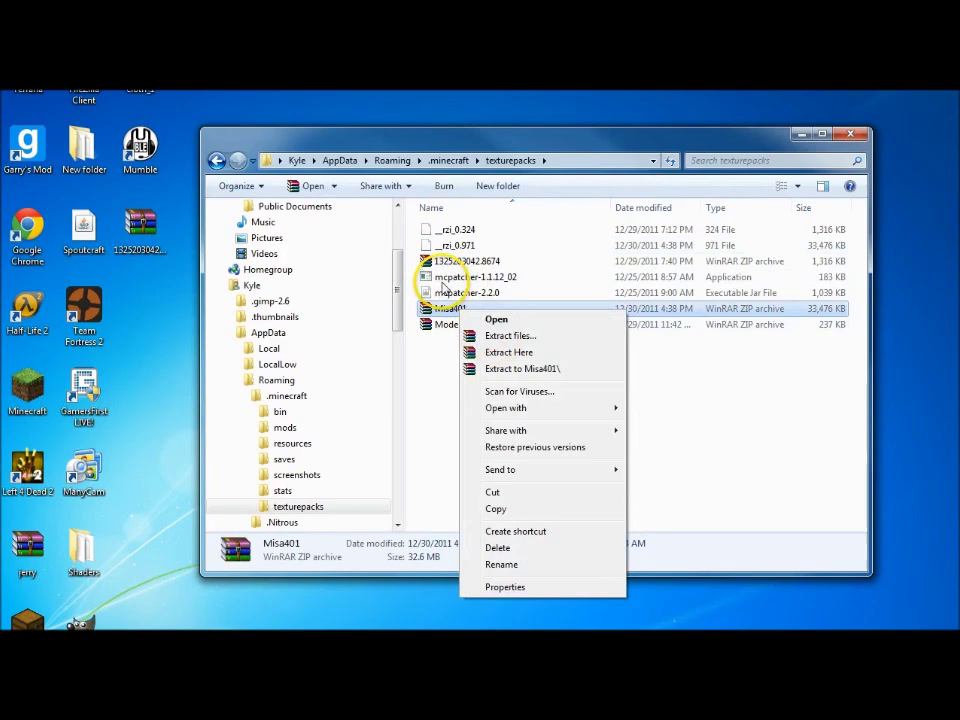
pyautogui.moveTo(538, 409)
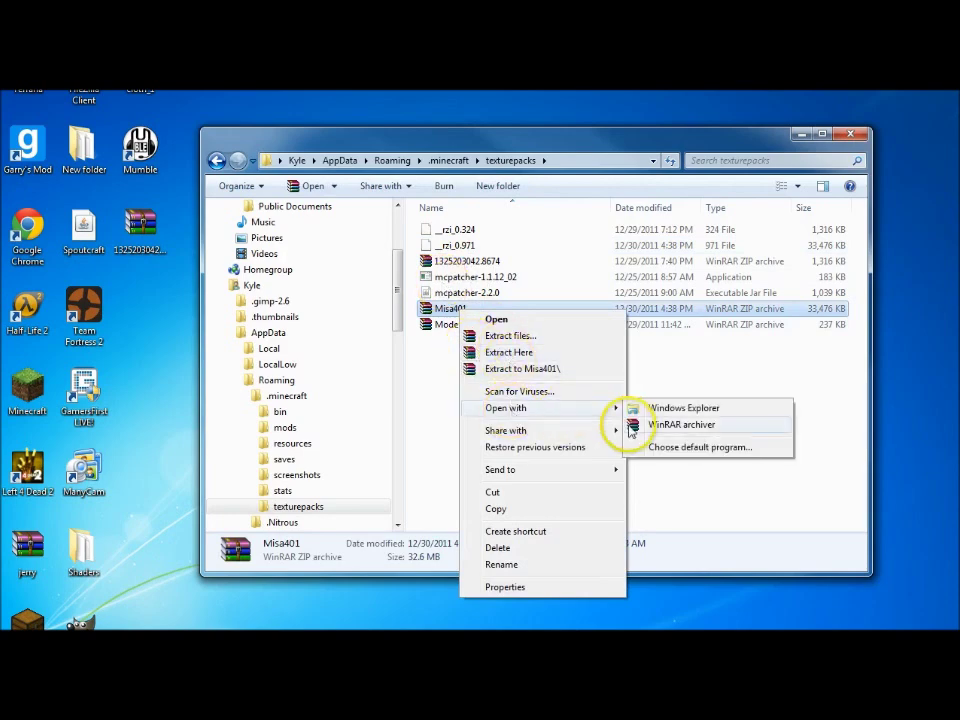
pyautogui.click(638, 432)
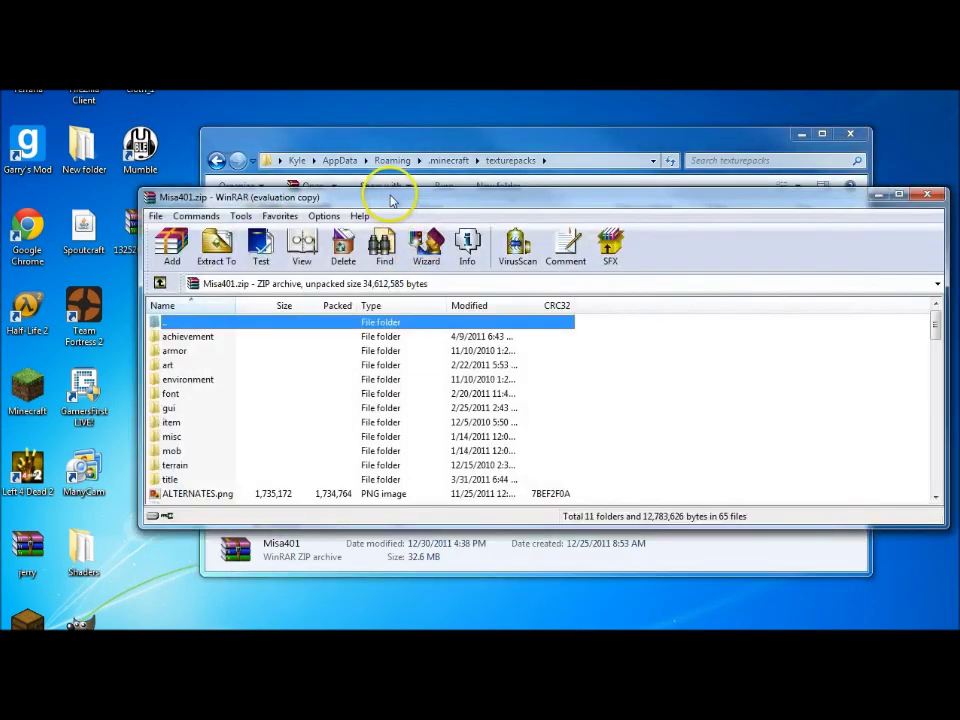
# - Add the desktop cloth_1 picture to the armor folder of Misa401.zip with the Add and replace files update mode
pyautogui.moveTo(392, 192); pyautogui.dragTo(429, 167)
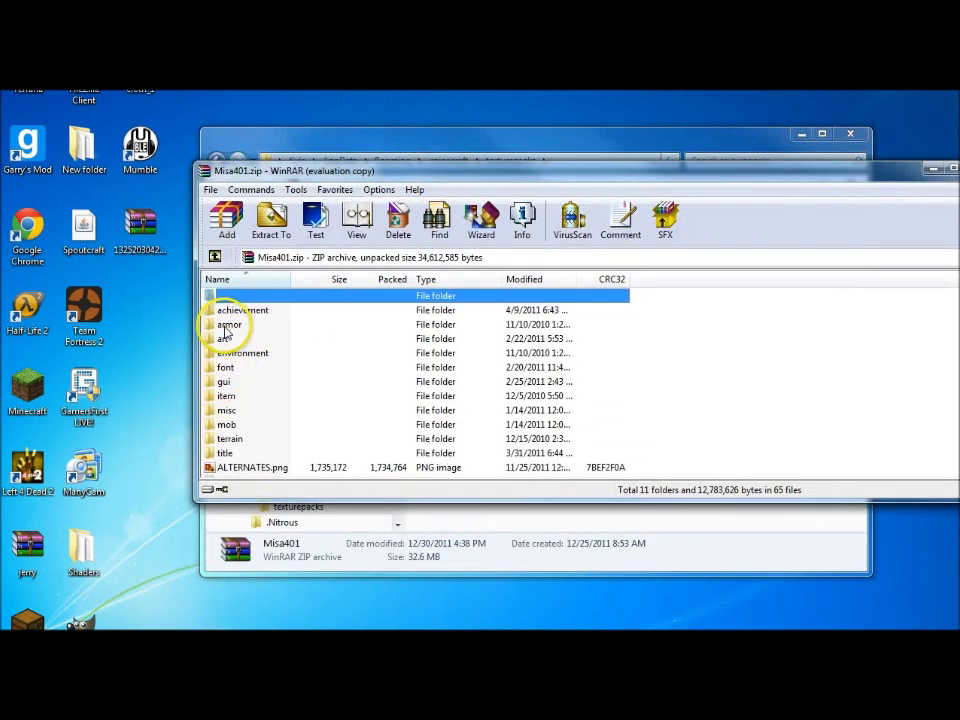
pyautogui.doubleClick(225, 324)
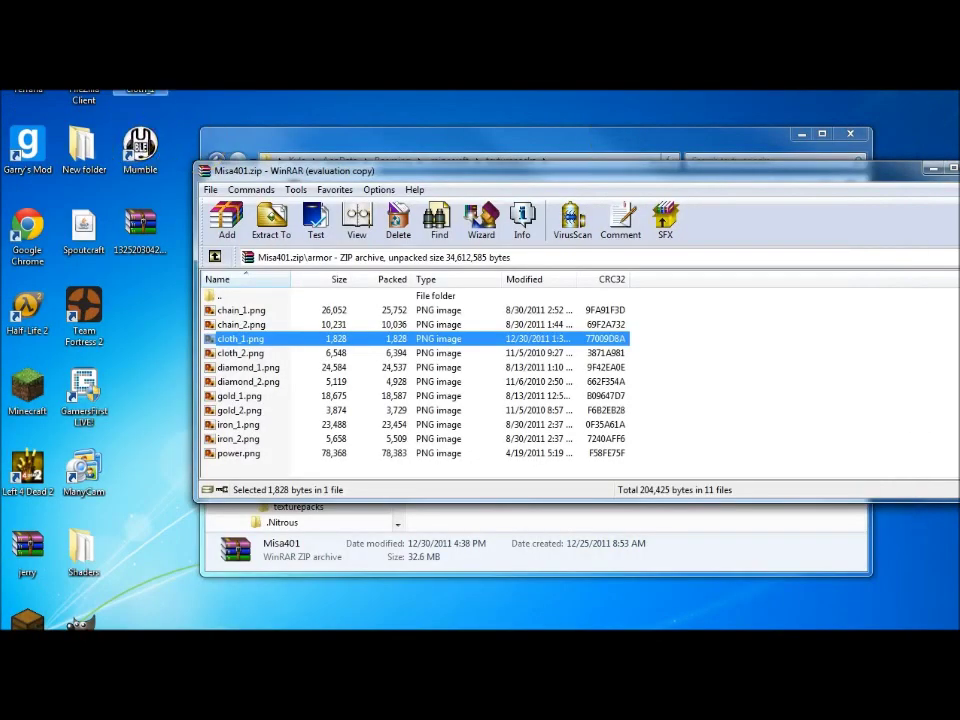
pyautogui.moveTo(140, 84); pyautogui.dragTo(253, 339)
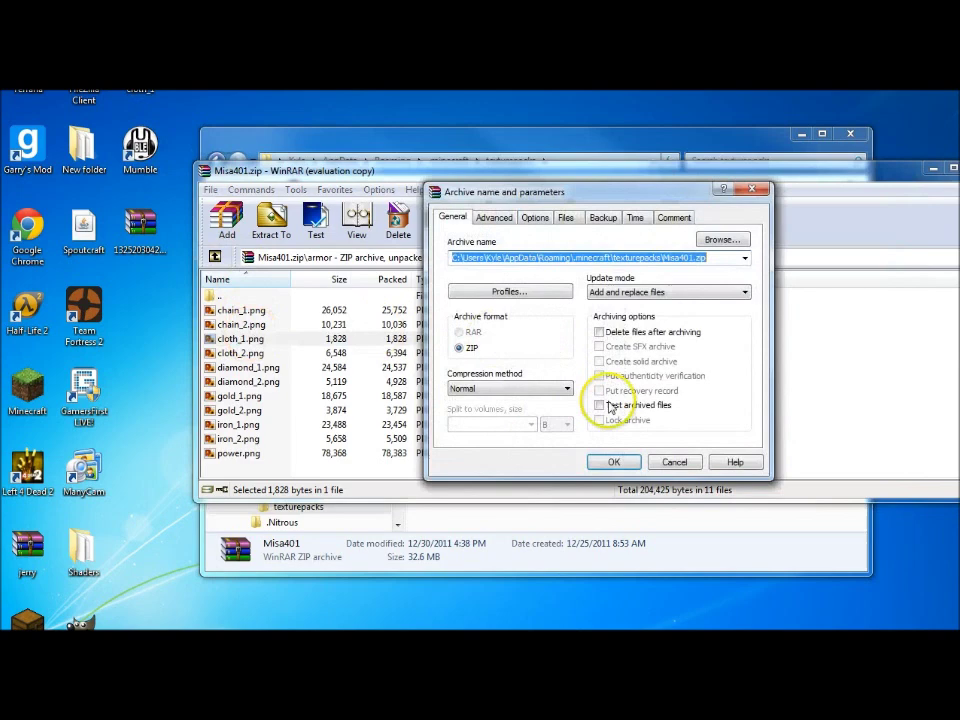
pyautogui.click(614, 463)
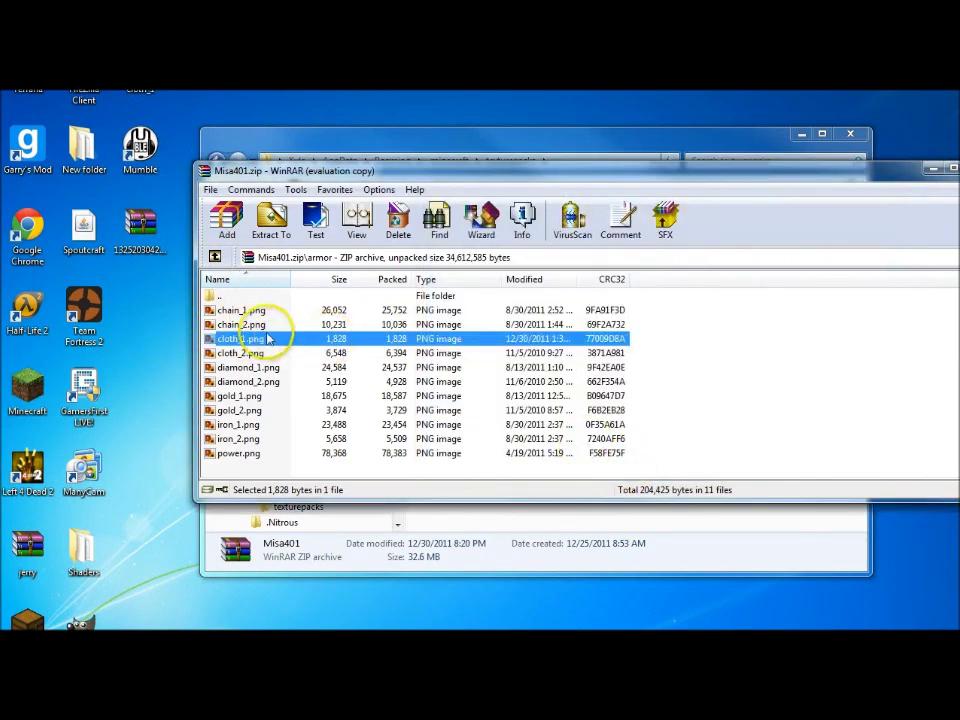
# - Preview cloth_1.png and cloth_2.png from the archive's armor folder and close the picture viewer
pyautogui.doubleClick(228, 338)
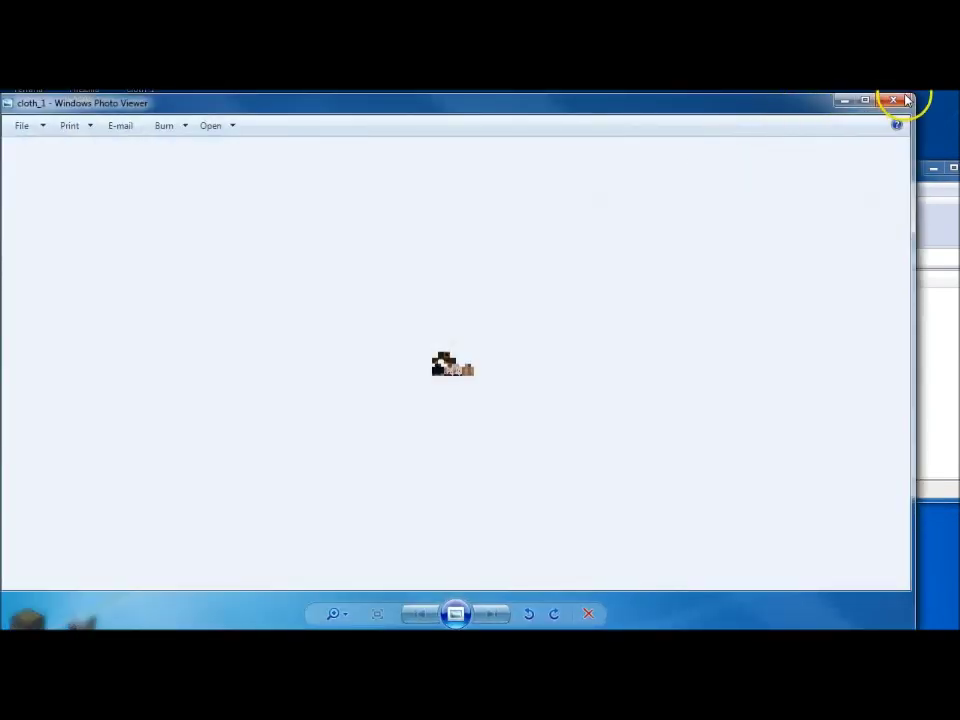
pyautogui.click(900, 103)
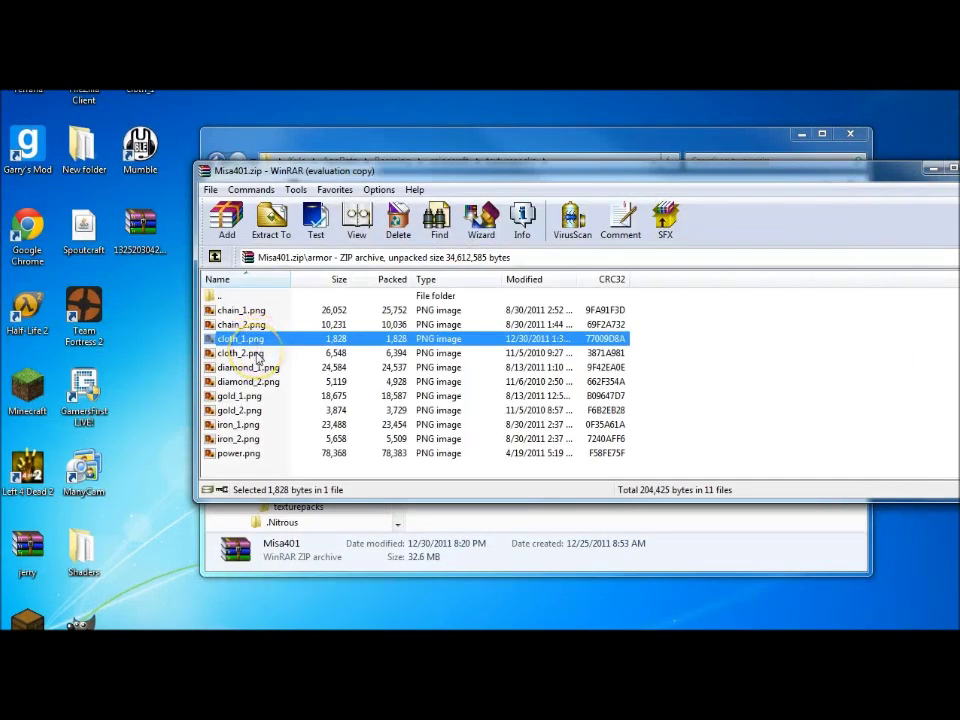
pyautogui.doubleClick(245, 353)
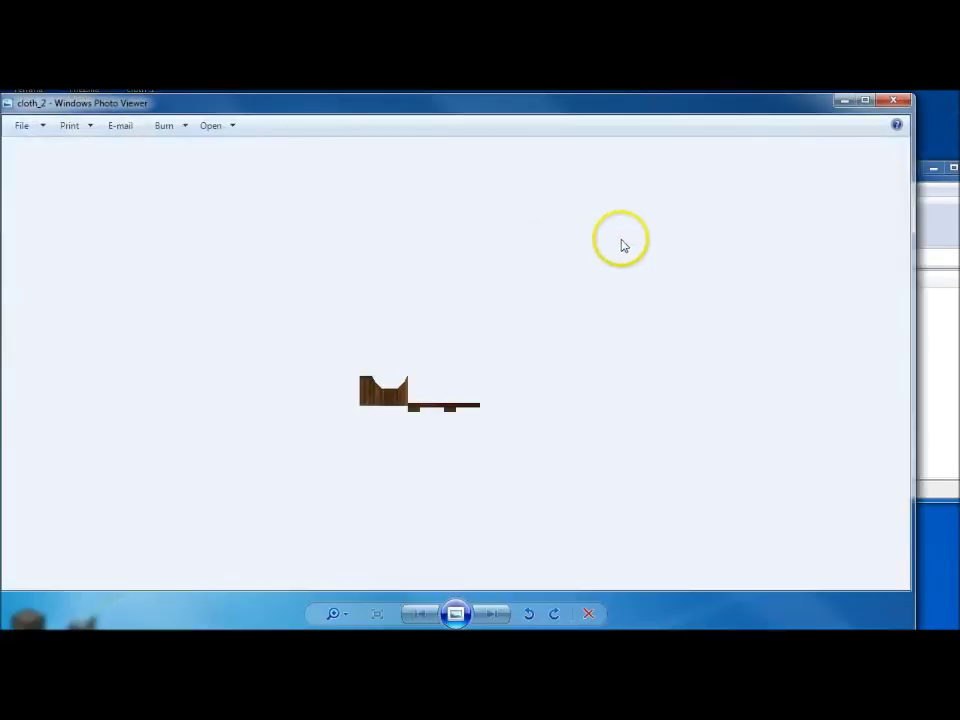
pyautogui.click(884, 106)
pyautogui.doubleClick(236, 339)
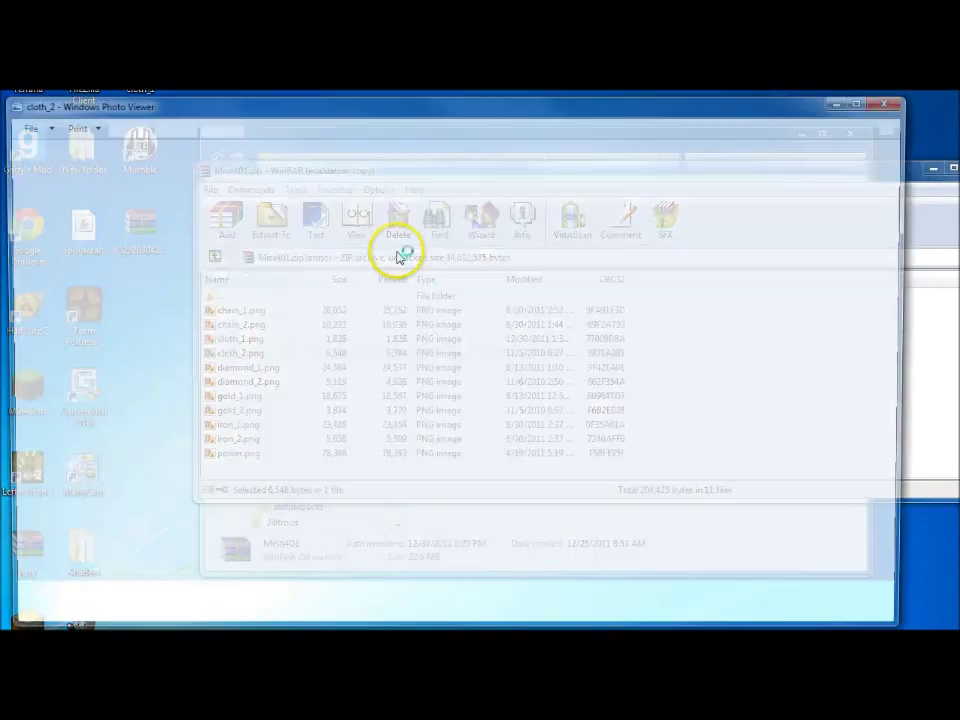
pyautogui.click(893, 103)
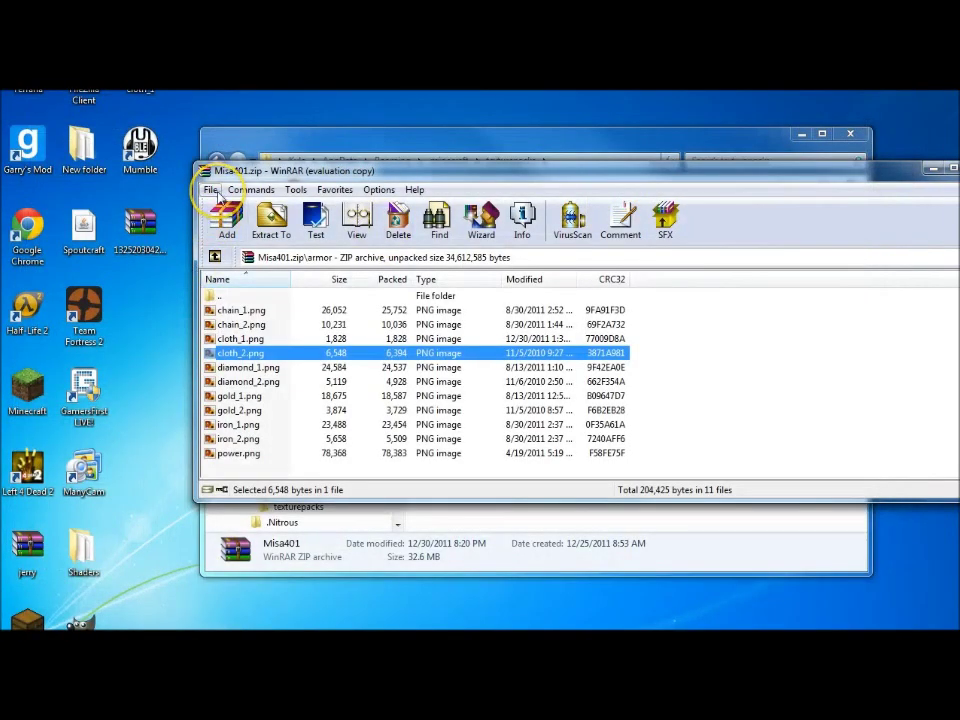
# - Go up from the armor folder to the Roaming folder and close WinRAR
pyautogui.click(214, 256)
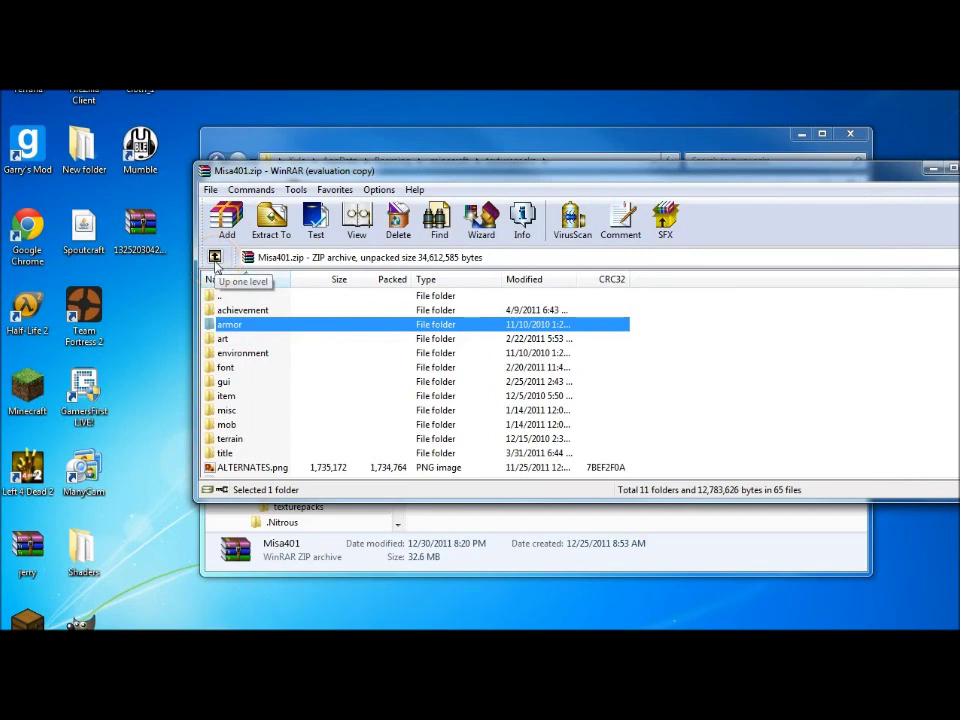
pyautogui.click(214, 256)
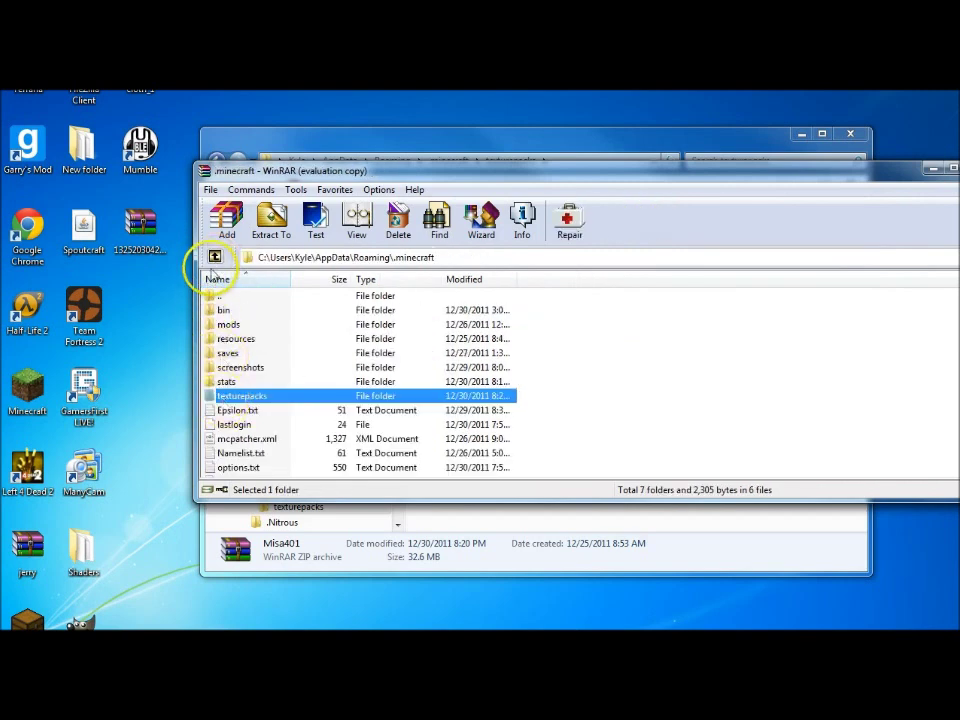
pyautogui.click(214, 256)
pyautogui.moveTo(369, 167); pyautogui.dragTo(214, 170)
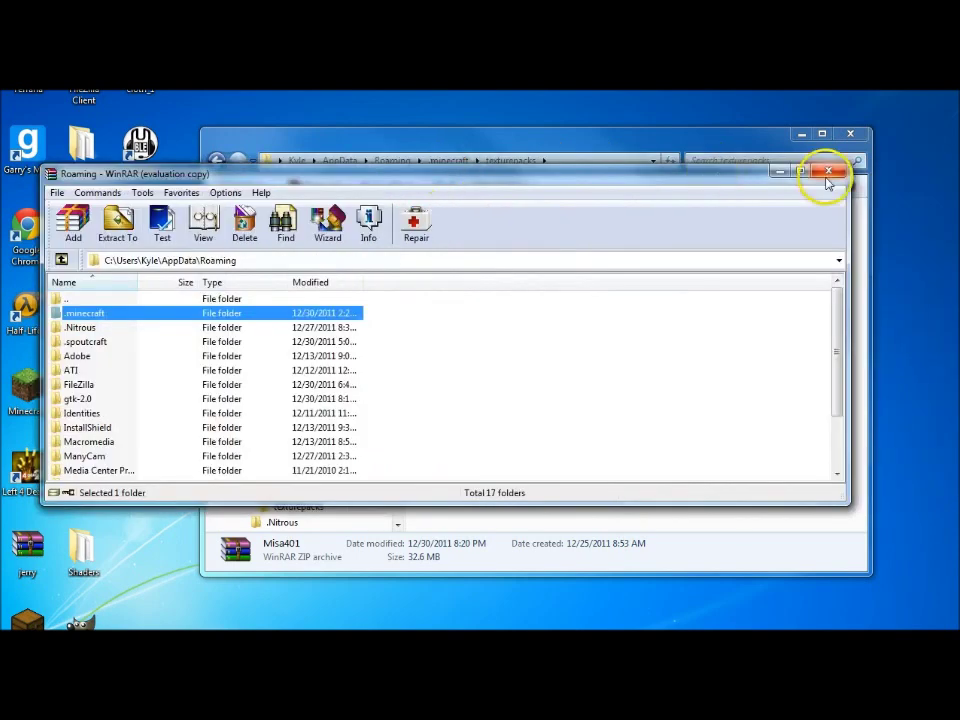
pyautogui.click(827, 174)
# - Go to the bin folder inside .minecraft and open the minecraft jar file with WinRAR
pyautogui.click(451, 160)
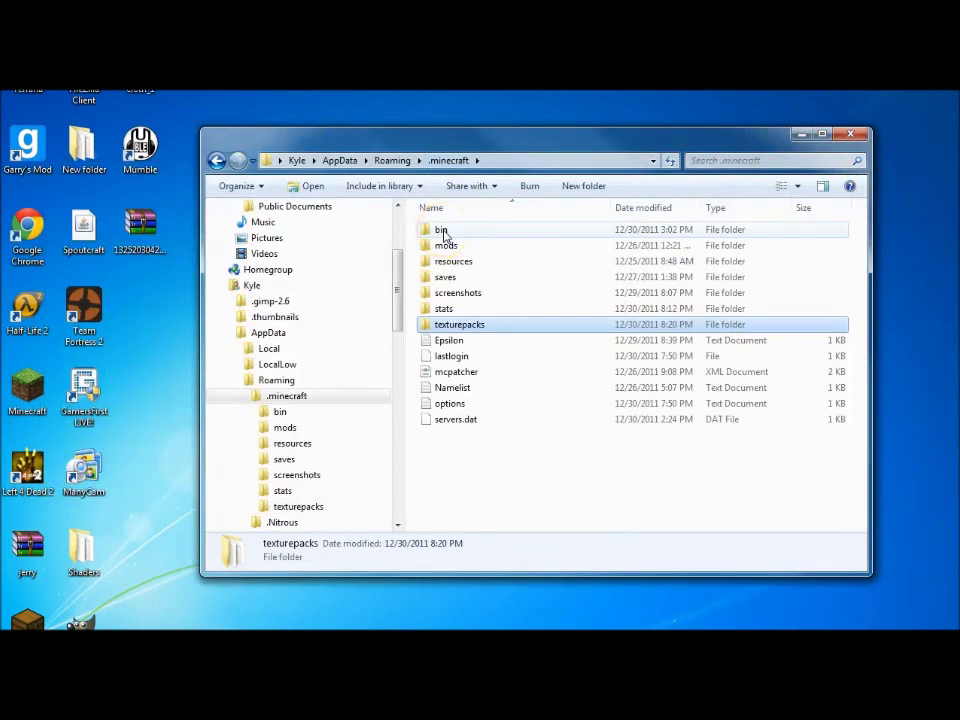
pyautogui.doubleClick(444, 236)
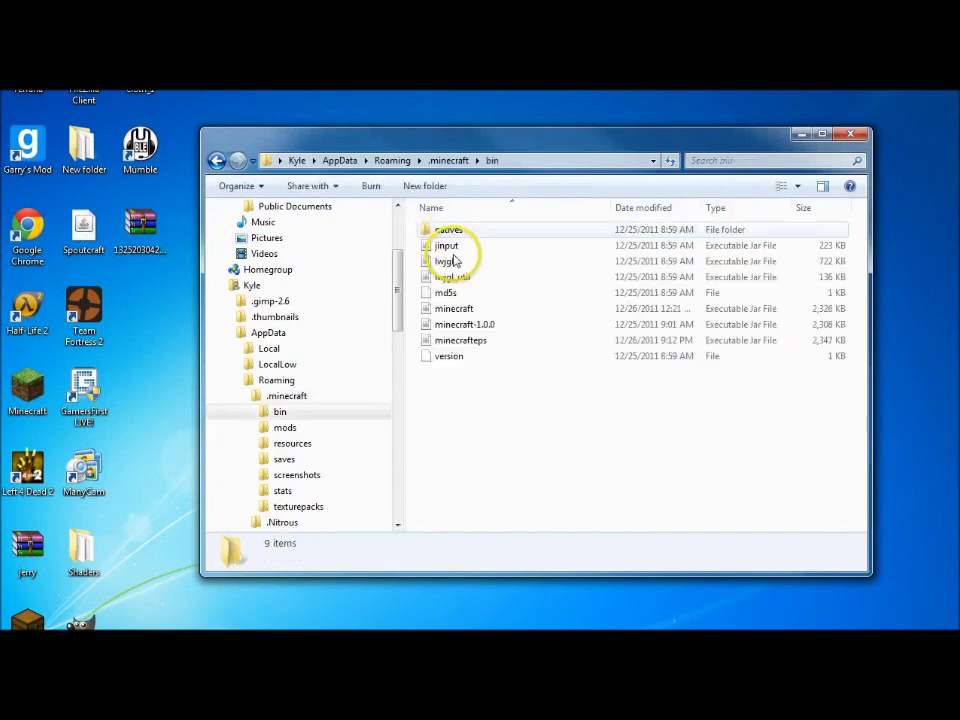
pyautogui.rightClick(457, 310)
pyautogui.moveTo(525, 378)
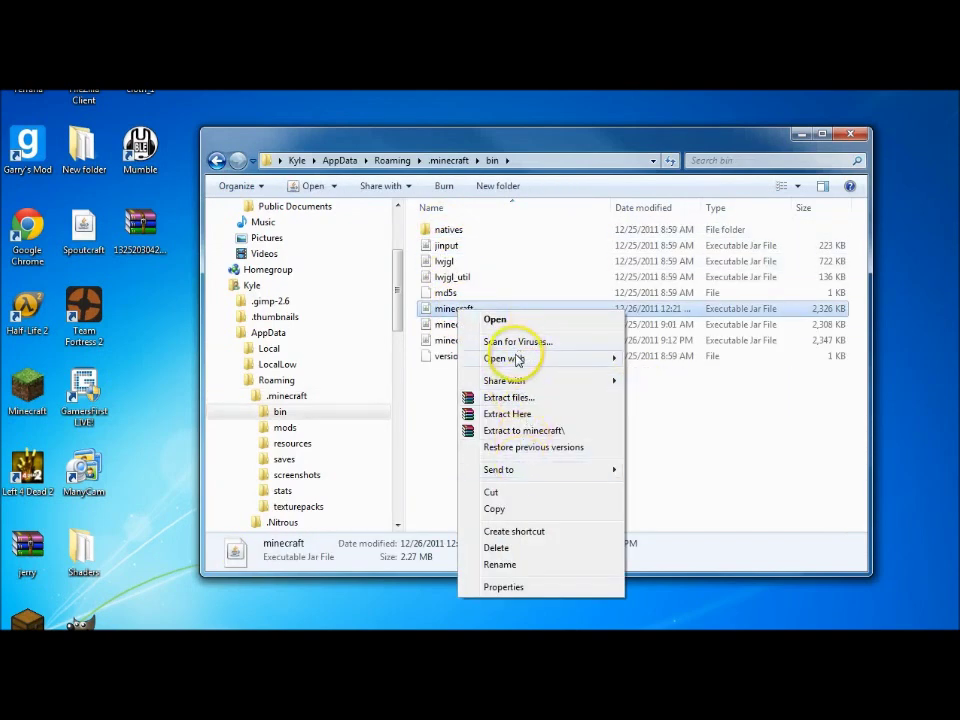
pyautogui.moveTo(586, 361)
pyautogui.click(660, 374)
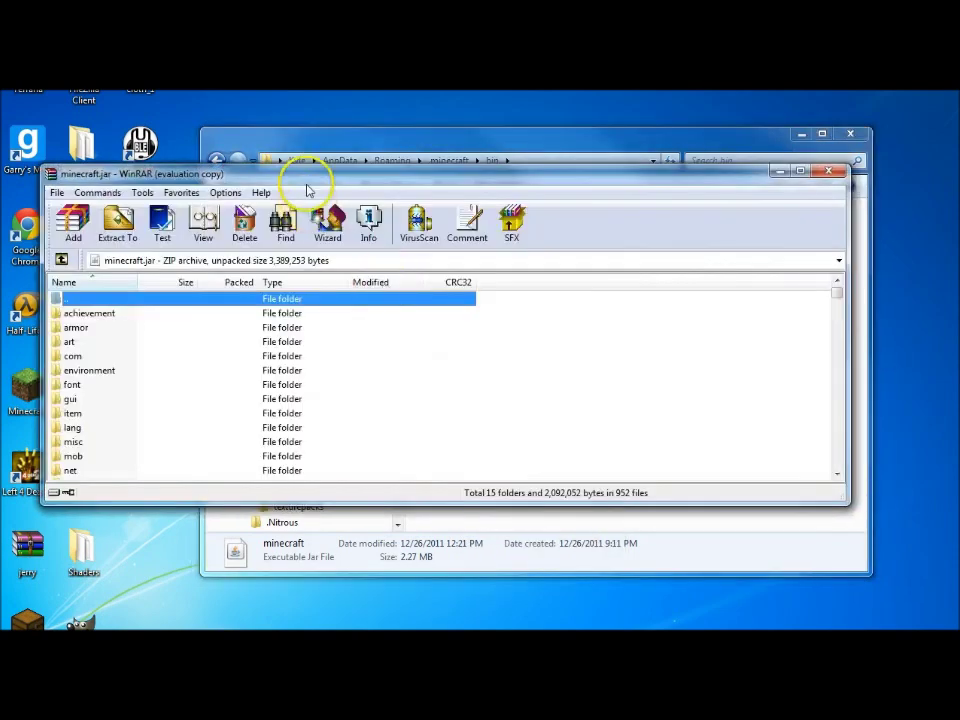
# - Add the desktop cloth_1 picture to the armor folder of minecraft.jar with the Add and replace files update mode
pyautogui.moveTo(305, 179); pyautogui.dragTo(451, 161)
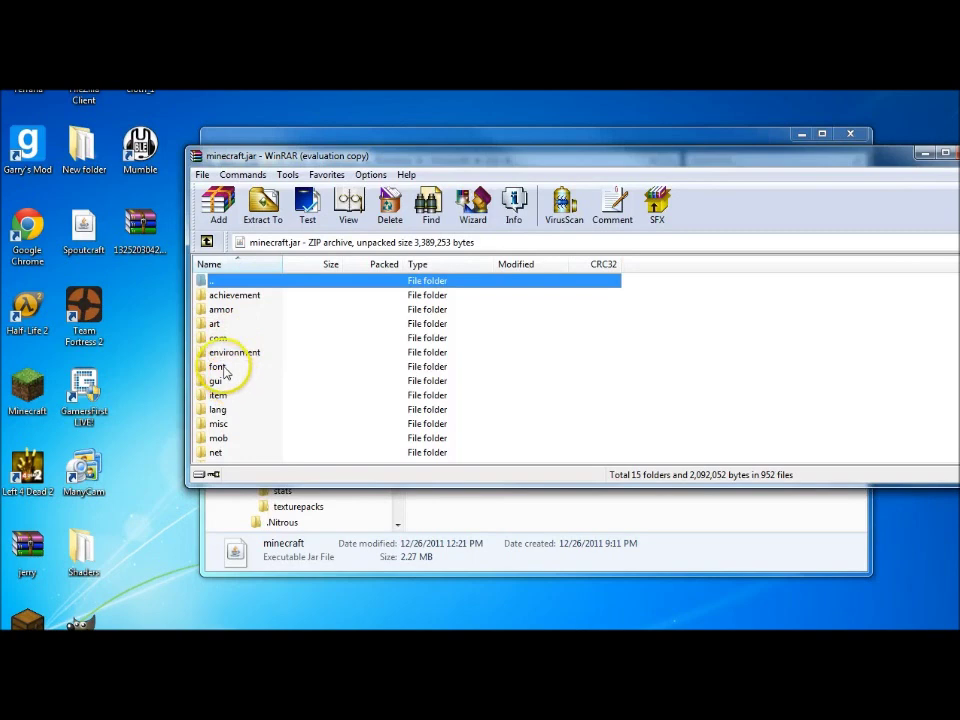
pyautogui.doubleClick(222, 310)
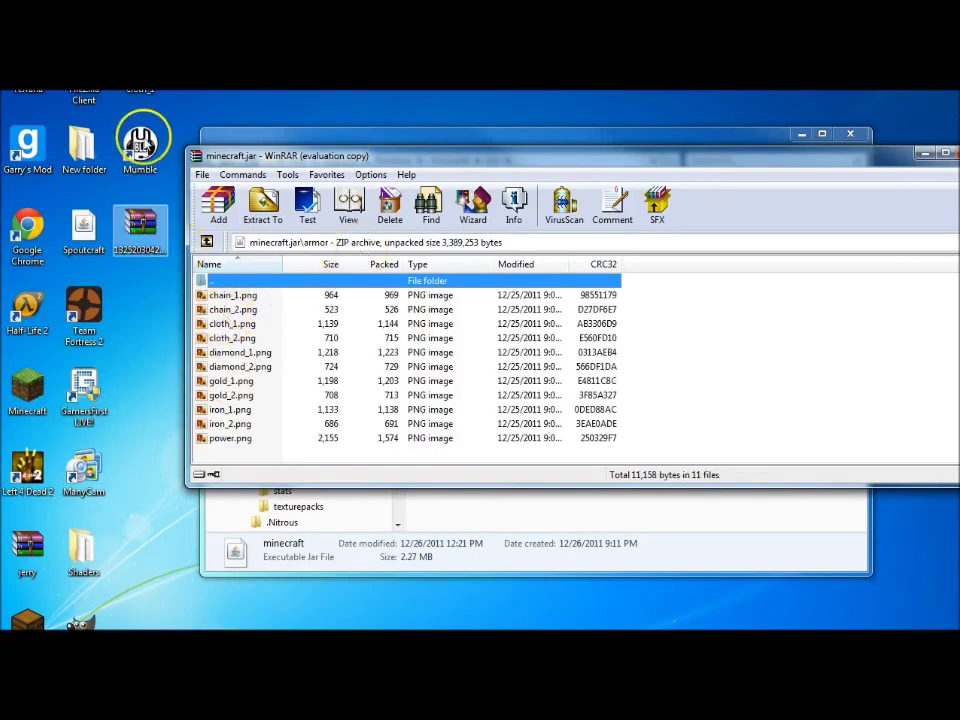
pyautogui.click(236, 280)
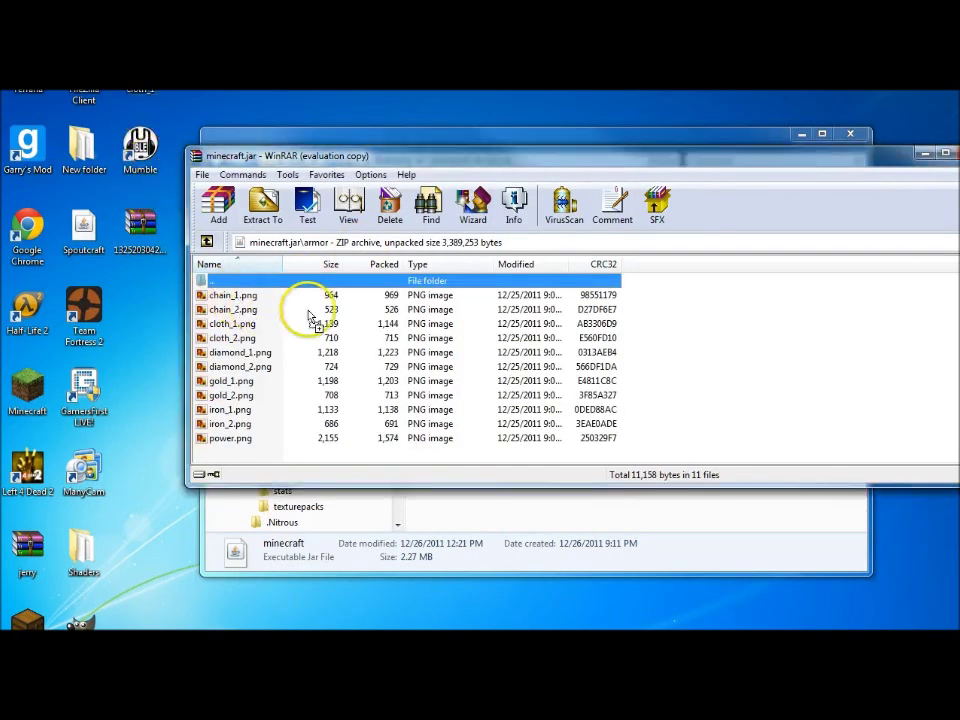
pyautogui.moveTo(245, 330); pyautogui.dragTo(247, 322)
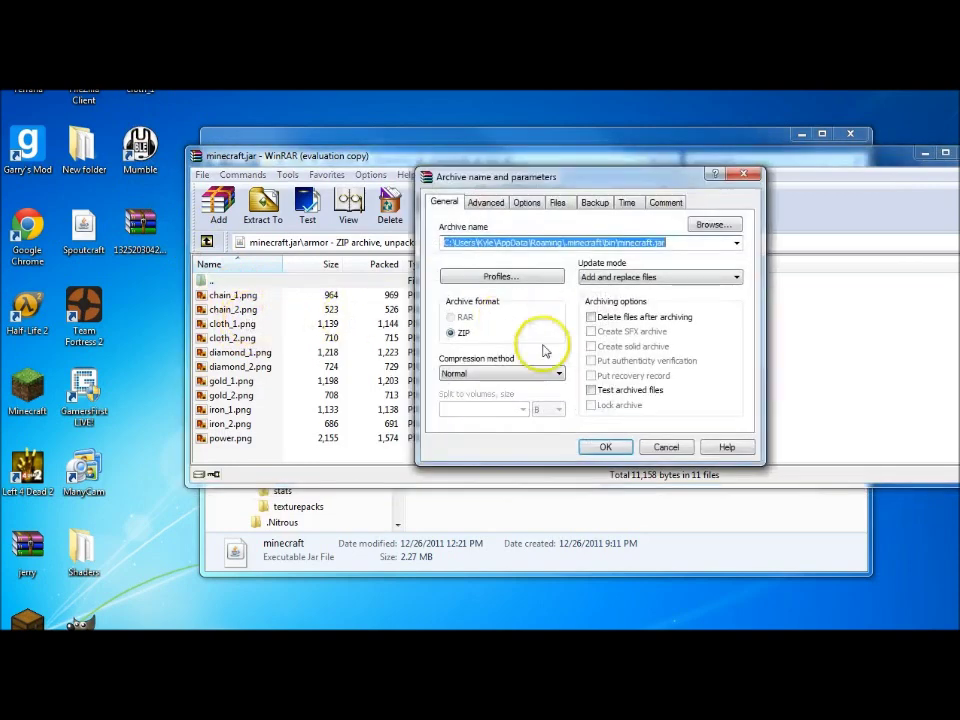
pyautogui.click(610, 449)
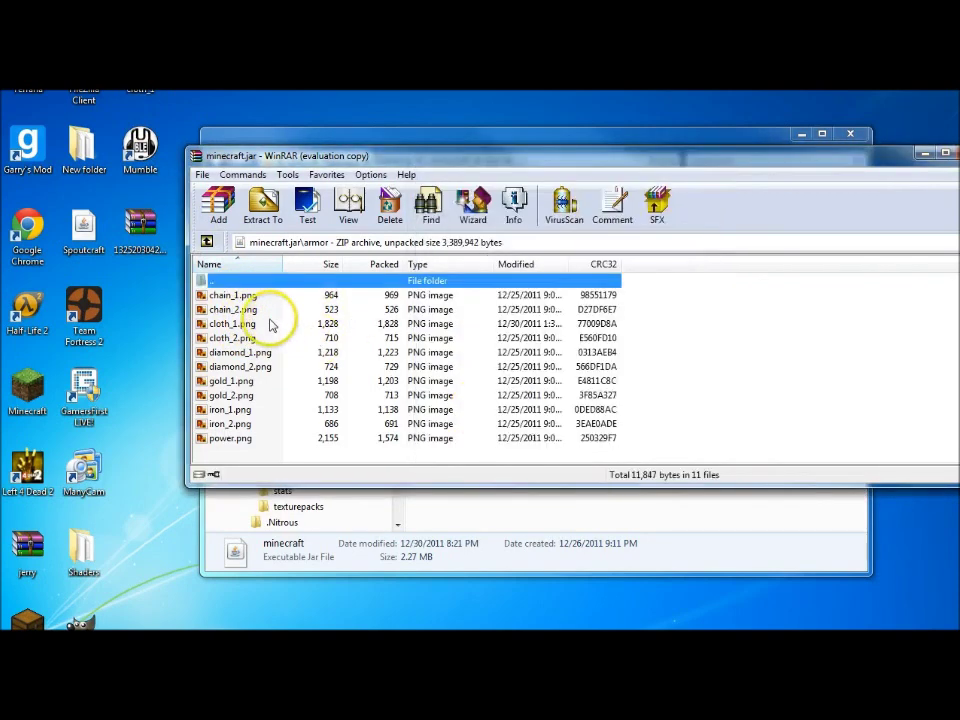
# - Preview the replaced cloth_1.png in the armor folder of minecraft.jar and close the picture viewer
pyautogui.doubleClick(244, 323)
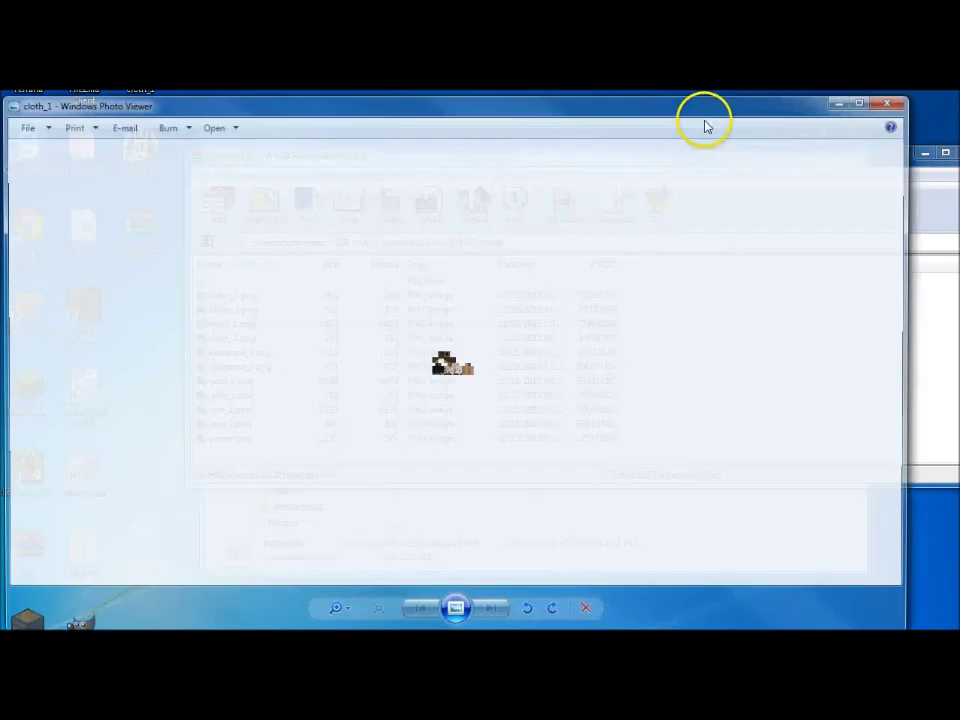
pyautogui.click(891, 105)
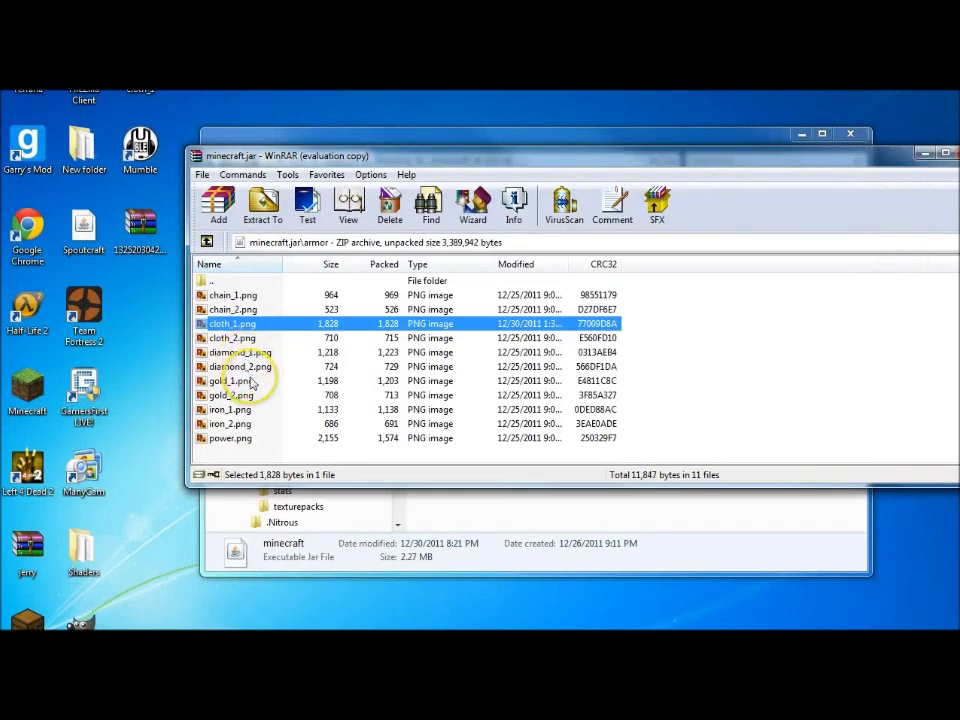
pyautogui.click(145, 248)
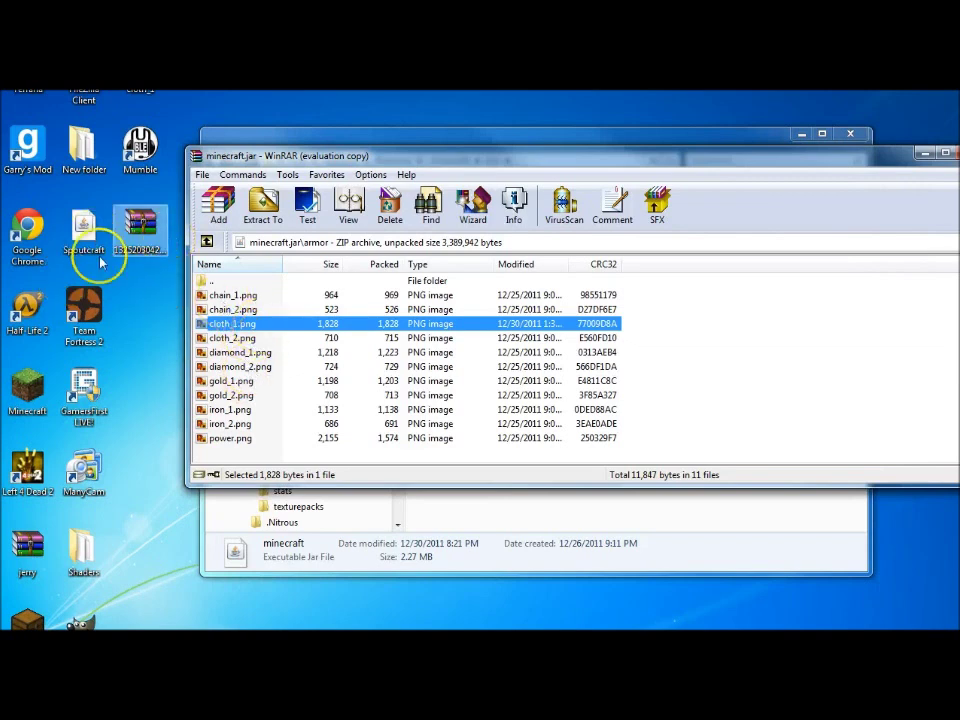
pyautogui.click(140, 91)
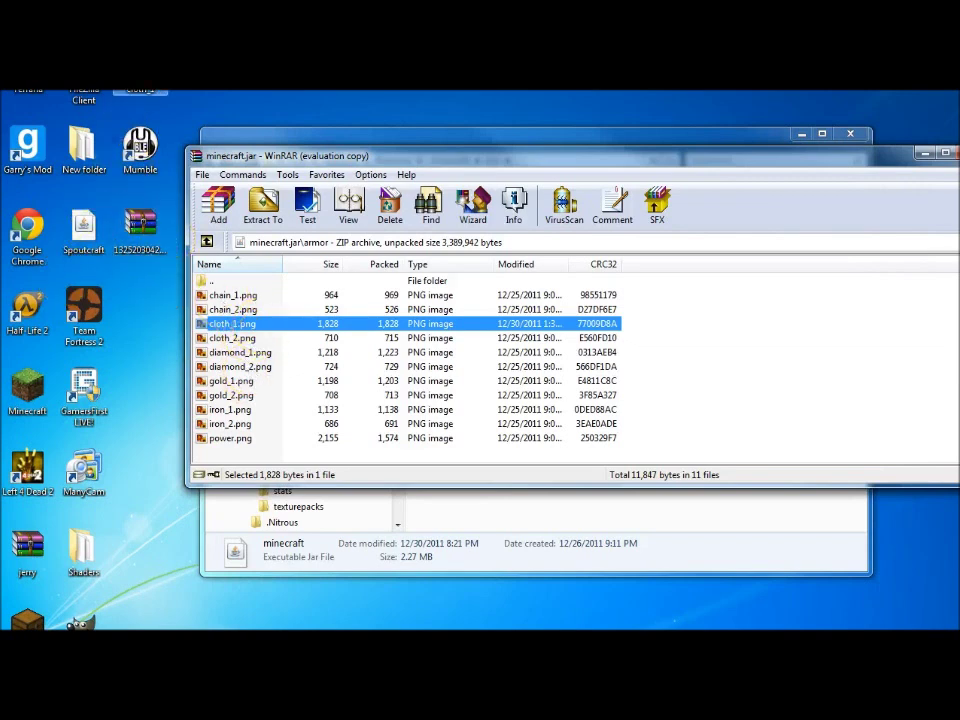
pyautogui.click(214, 155)
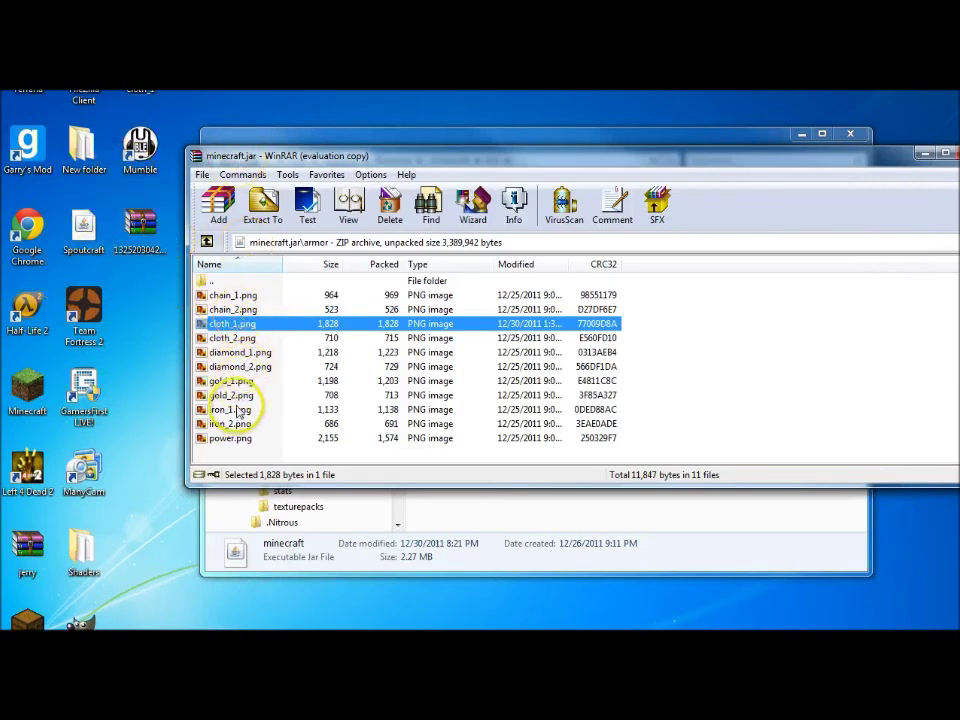
# - Preview power.png from the armor folder of minecraft.jar, close the picture viewer, and select iron_1.png
pyautogui.doubleClick(240, 438)
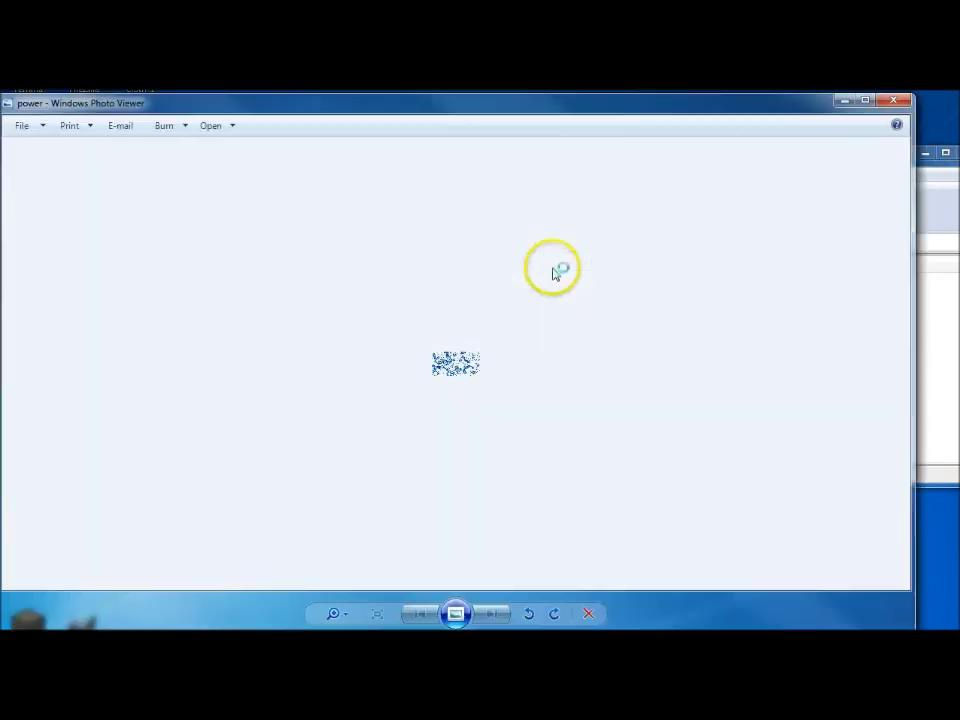
pyautogui.click(900, 101)
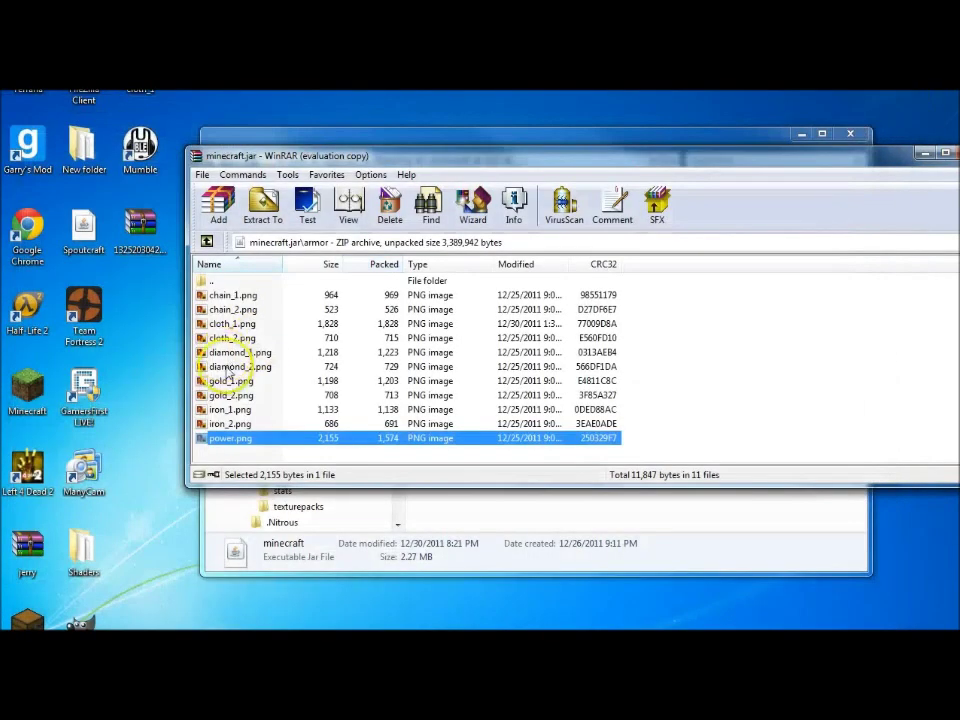
pyautogui.click(232, 410)
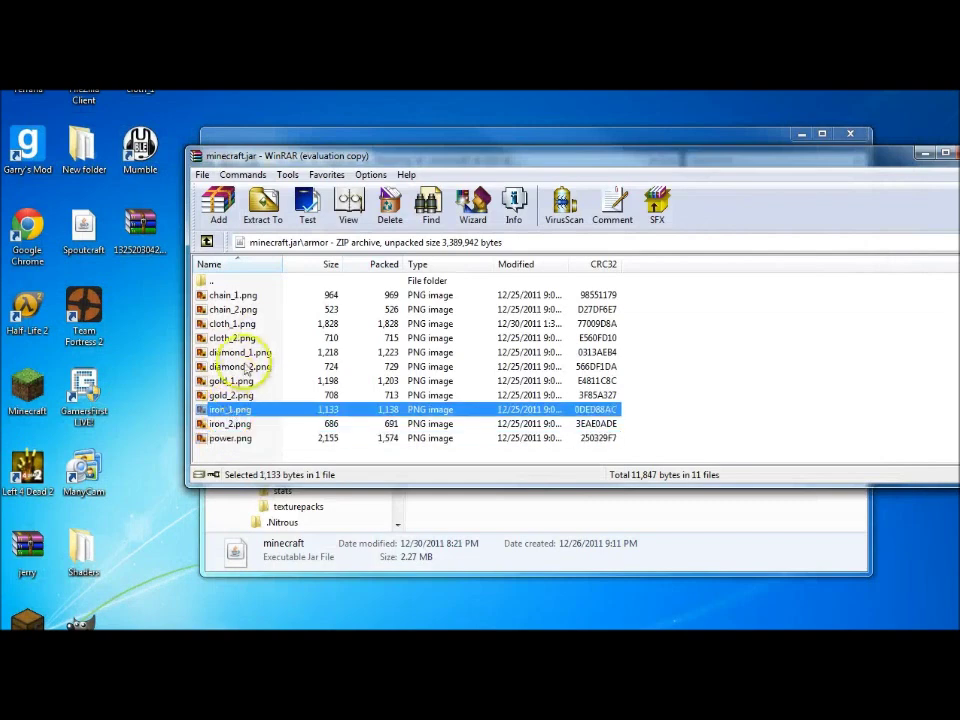